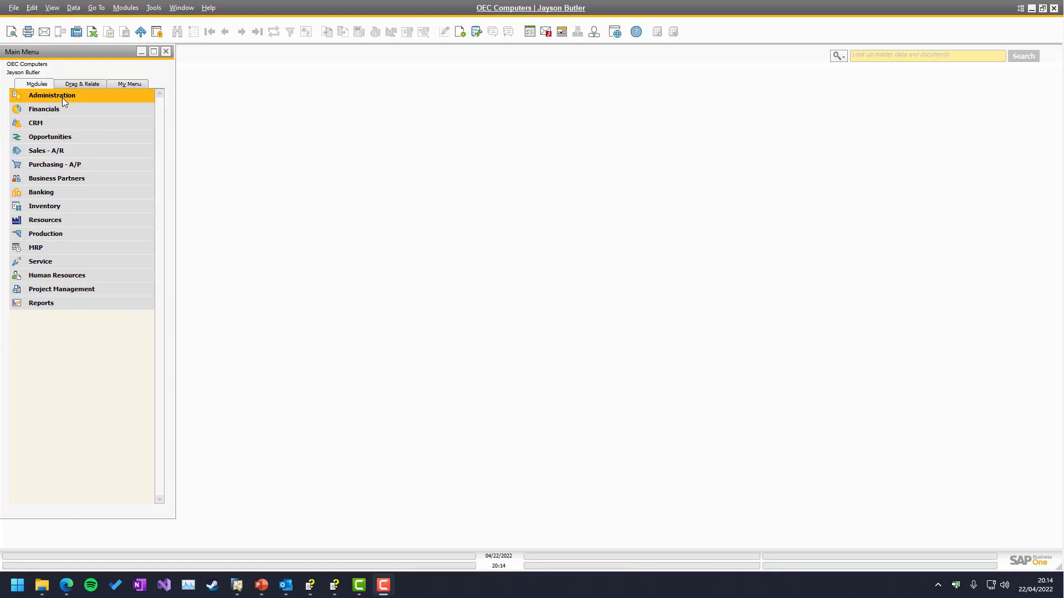
- Expand Administration > Add-Ons > B1 Usability Package > Module configuration > B1 Print and Delivery and launch its Wizard
{"action": "left_click", "coordinate": [62, 98]}
{"action": "left_click", "coordinate": [48, 248]}
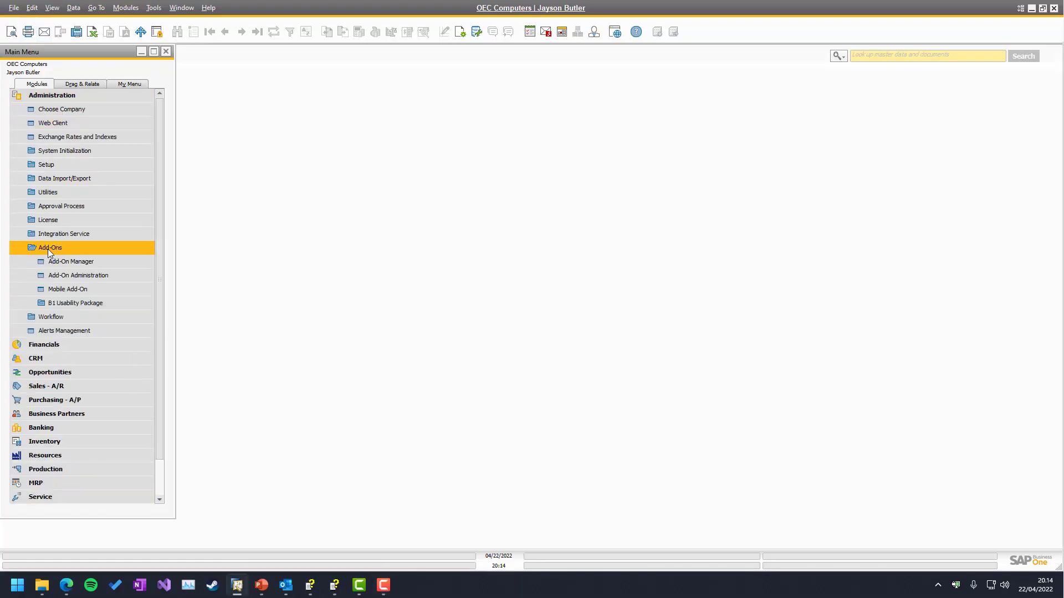
{"action": "left_click", "coordinate": [58, 302]}
{"action": "left_click", "coordinate": [82, 399]}
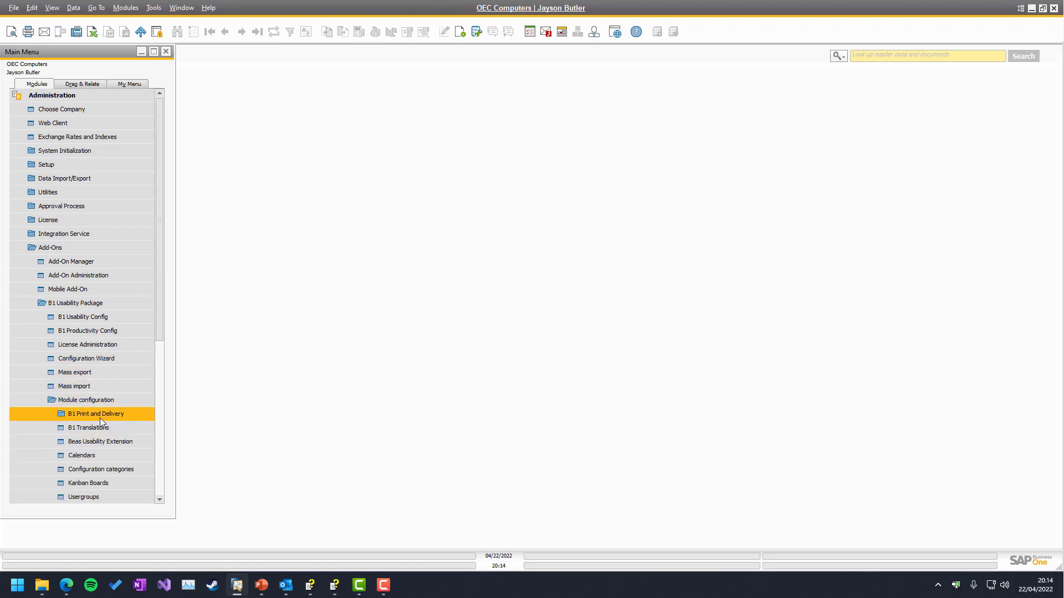
{"action": "left_click", "coordinate": [100, 419]}
{"action": "left_click", "coordinate": [90, 494]}
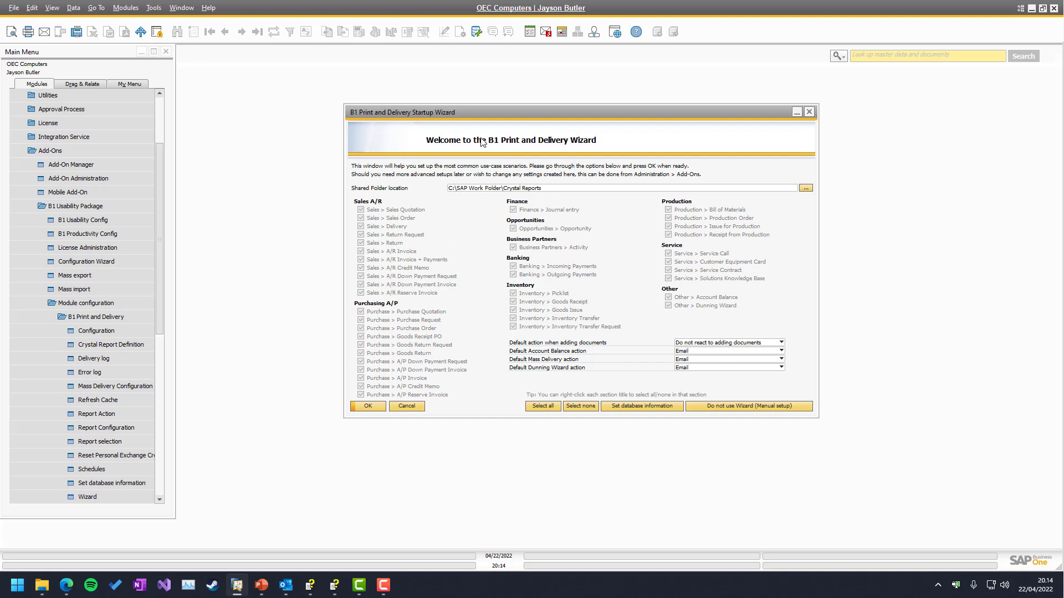
- Shift the Print and Delivery wizard aside and collapse the Add-Ons and Administration menu branches
{"action": "left_click_drag", "start_coordinate": [484, 113], "coordinate": [534, 124]}
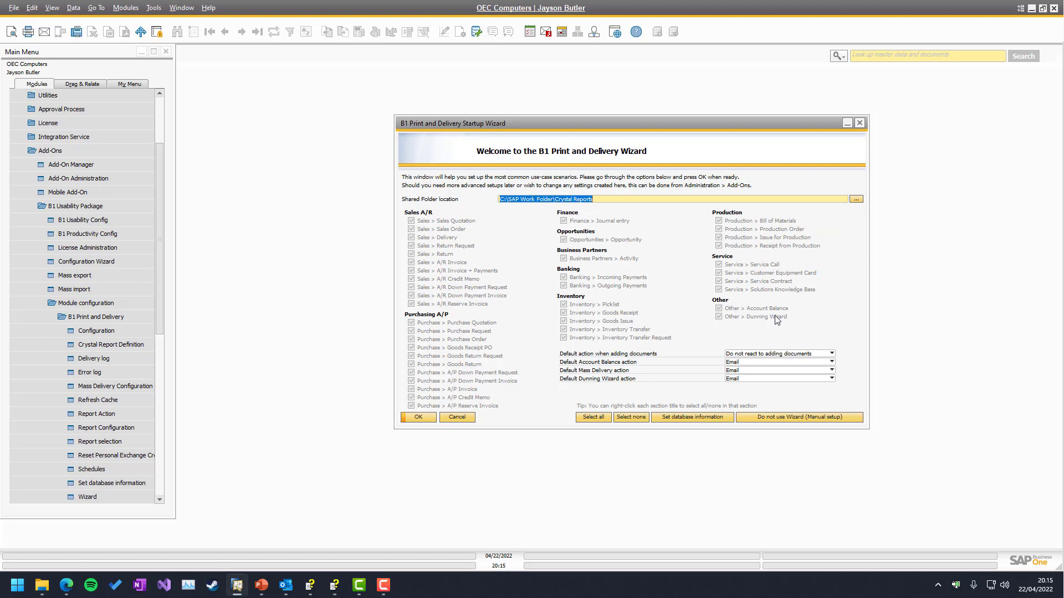
{"action": "left_click", "coordinate": [62, 153]}
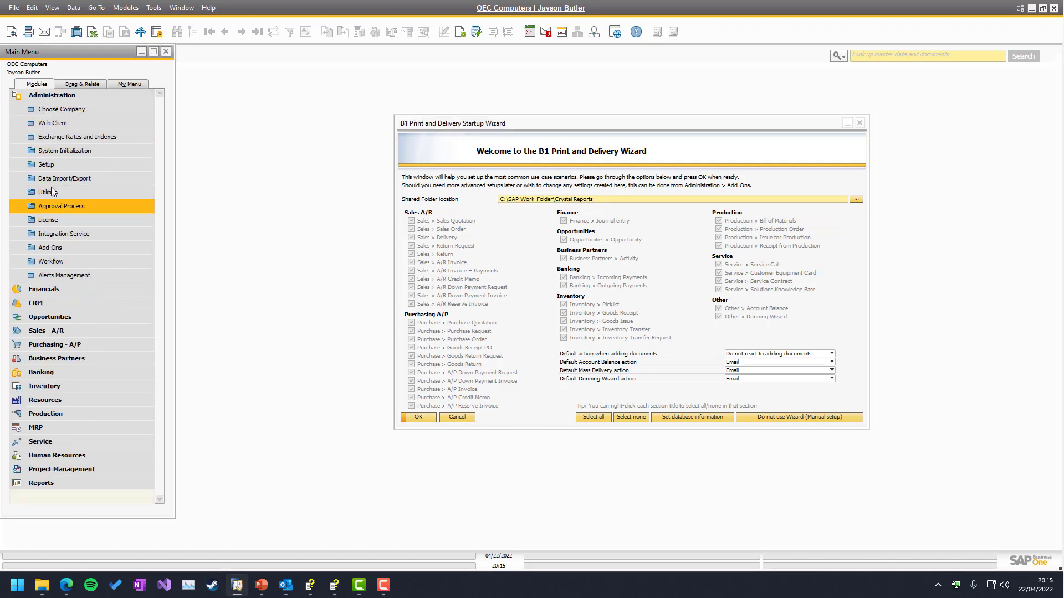
{"action": "left_click", "coordinate": [34, 98]}
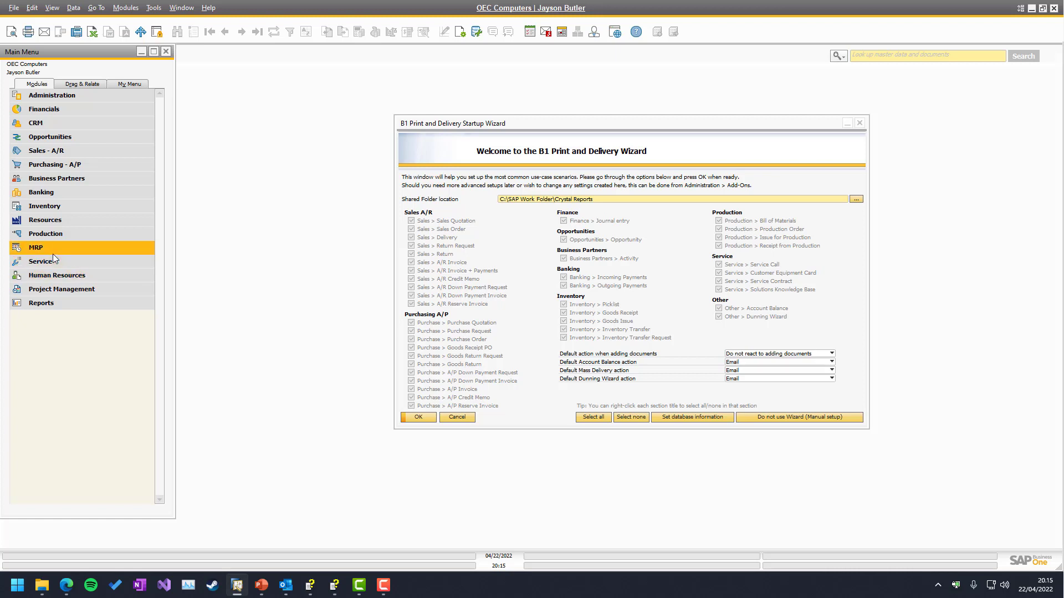
- Launch the Dunning Wizard from Sales - A/R, minimize the Print and Delivery wizard, and advance to Wizard Options
{"action": "left_click", "coordinate": [33, 156]}
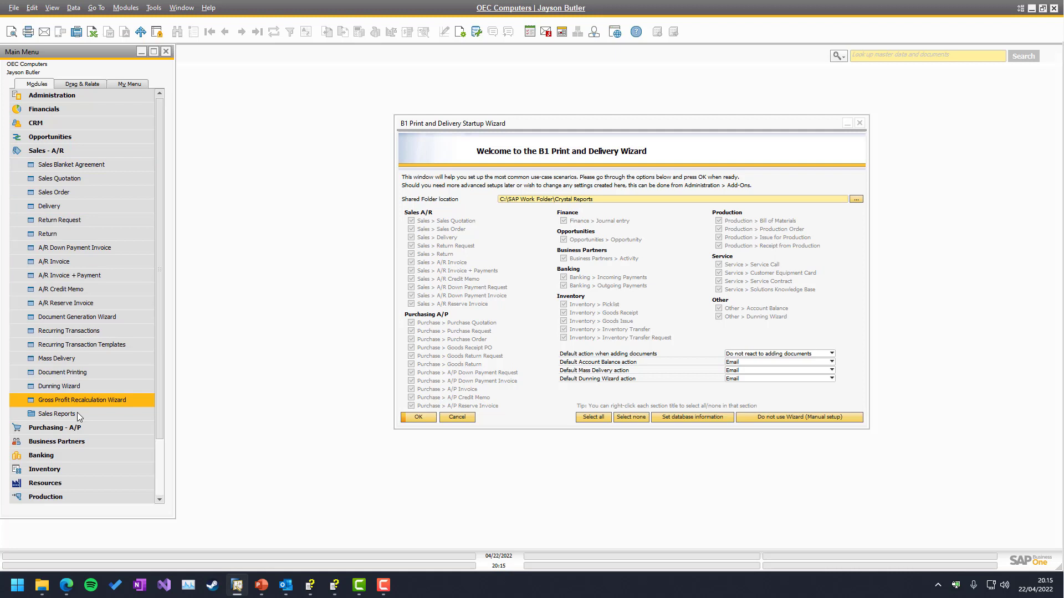
{"action": "left_click", "coordinate": [57, 387]}
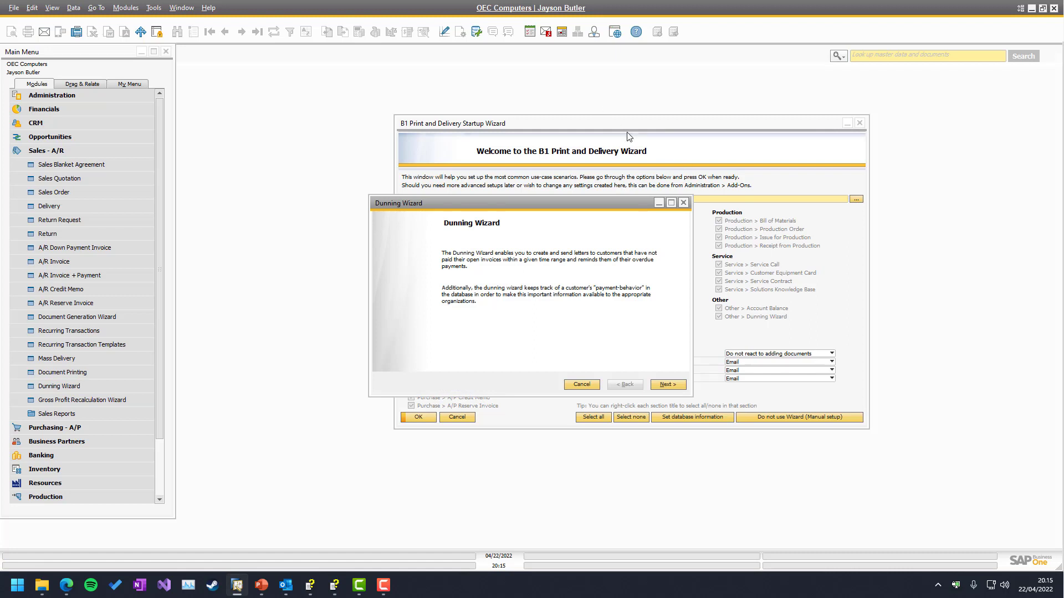
{"action": "left_click", "coordinate": [846, 124]}
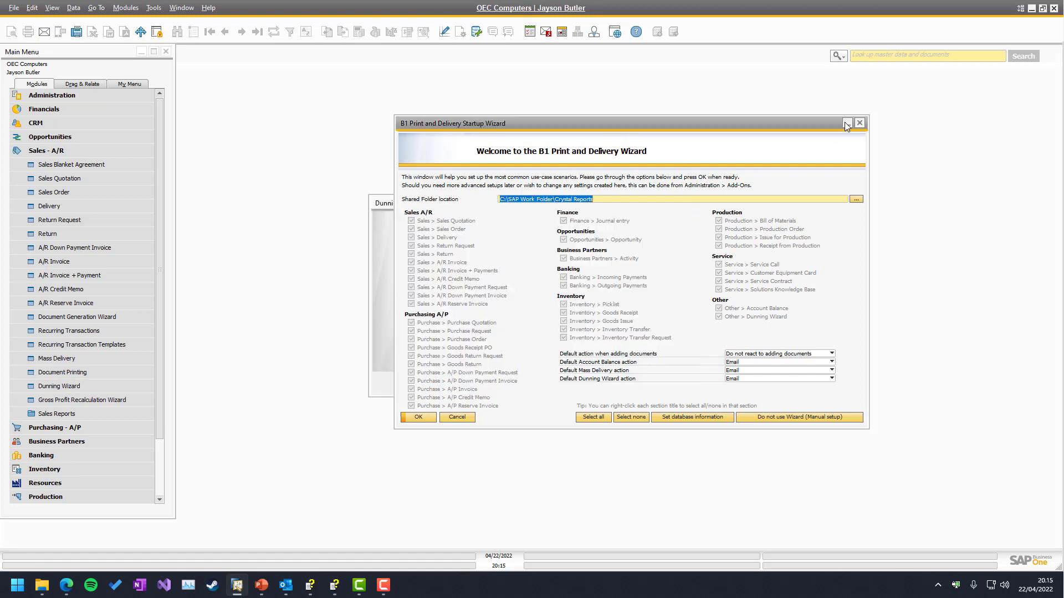
{"action": "left_click_drag", "start_coordinate": [538, 201], "coordinate": [502, 144]}
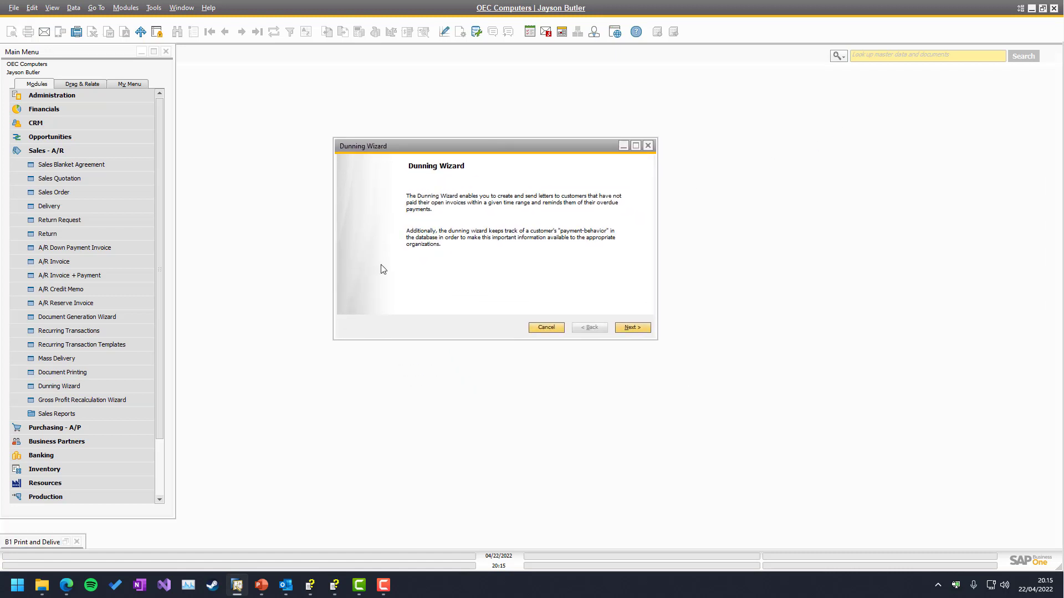
{"action": "left_click", "coordinate": [632, 327]}
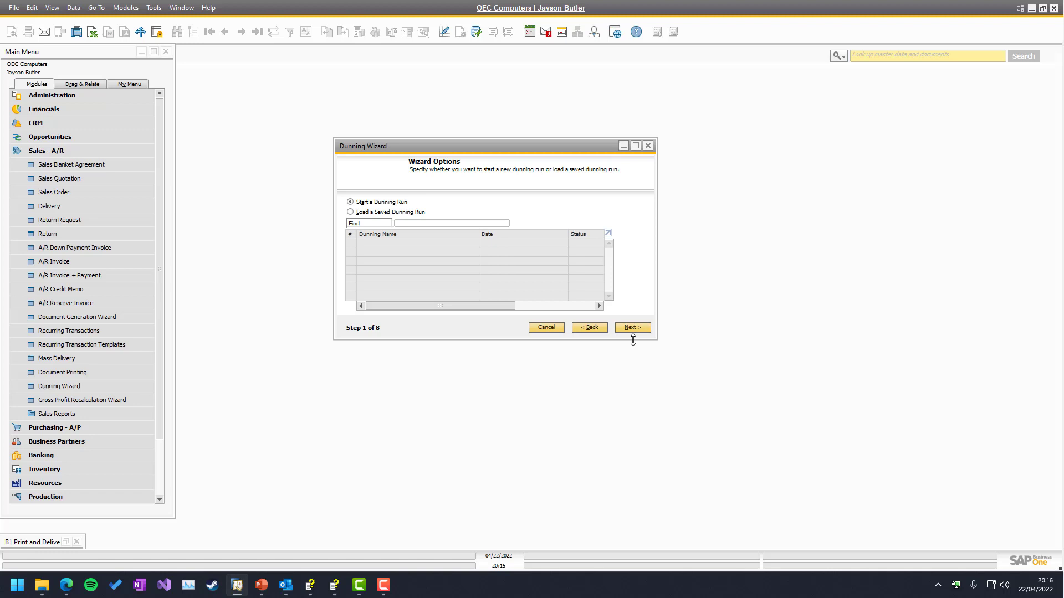
- Enlarge the Dunning Wizard window and enable View > System Information
{"action": "left_click_drag", "start_coordinate": [656, 339], "coordinate": [856, 462]}
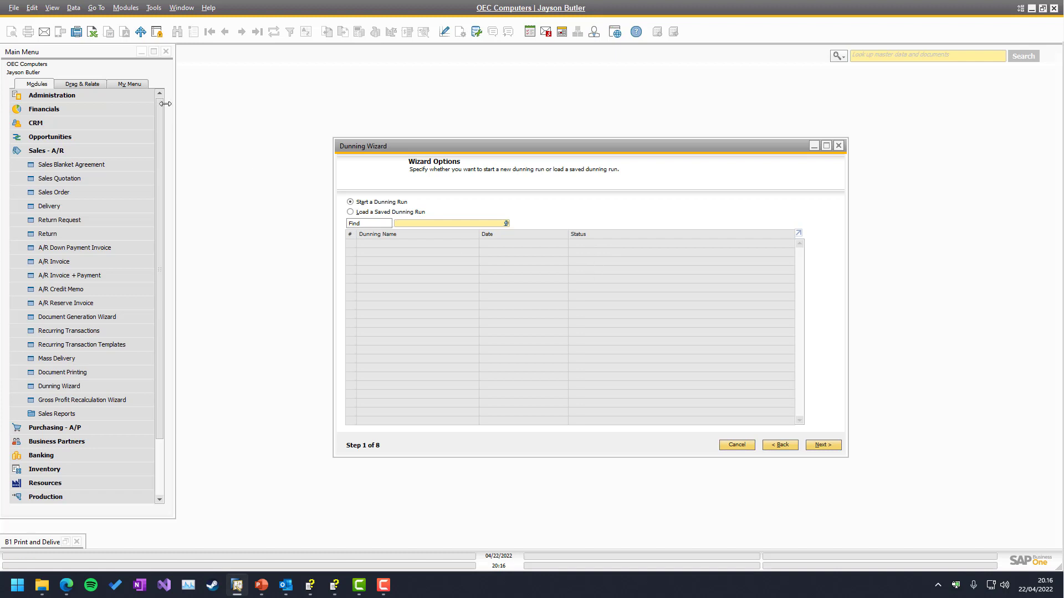
{"action": "left_click", "coordinate": [52, 8]}
{"action": "left_click", "coordinate": [83, 36]}
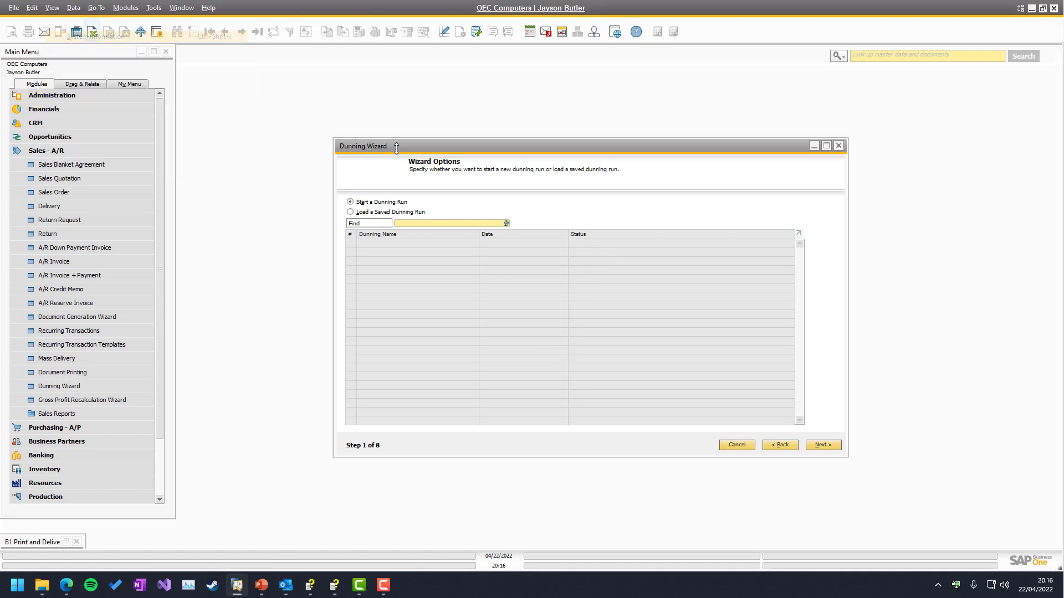
{"action": "right_click", "coordinate": [604, 241]}
{"action": "mouse_move", "coordinate": [665, 258]}
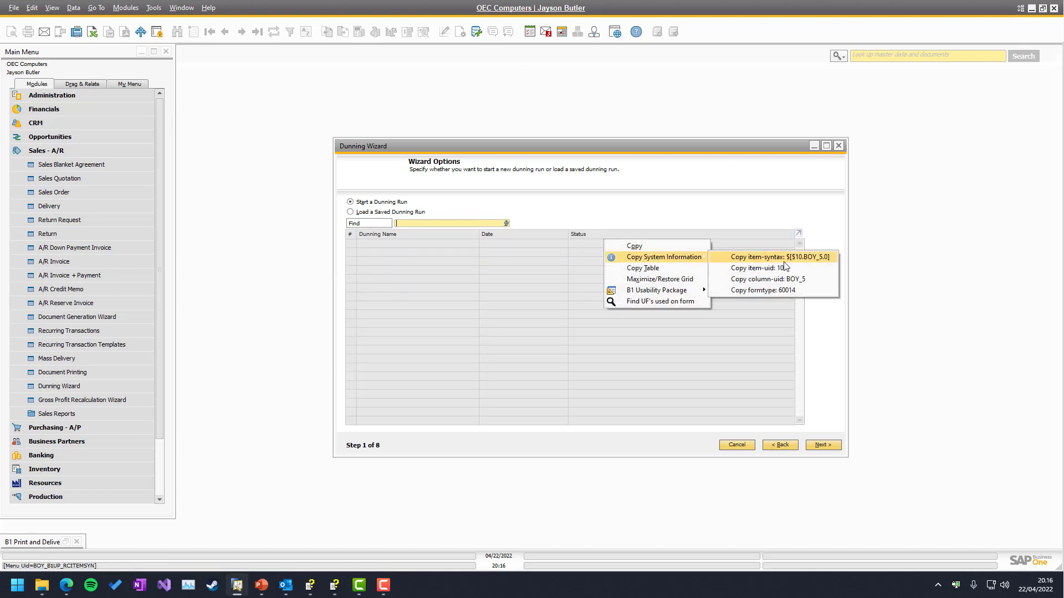
{"action": "left_click", "coordinate": [726, 216]}
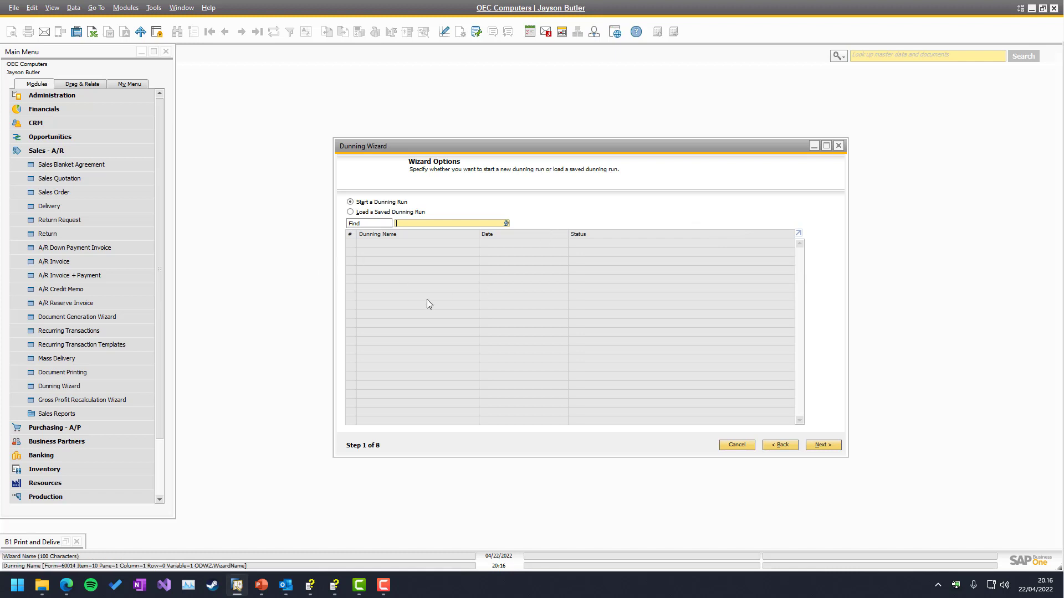
- Add the customer range C20000 to C25000 to the dunning run and continue to Document Parameters
{"action": "left_click", "coordinate": [823, 446]}
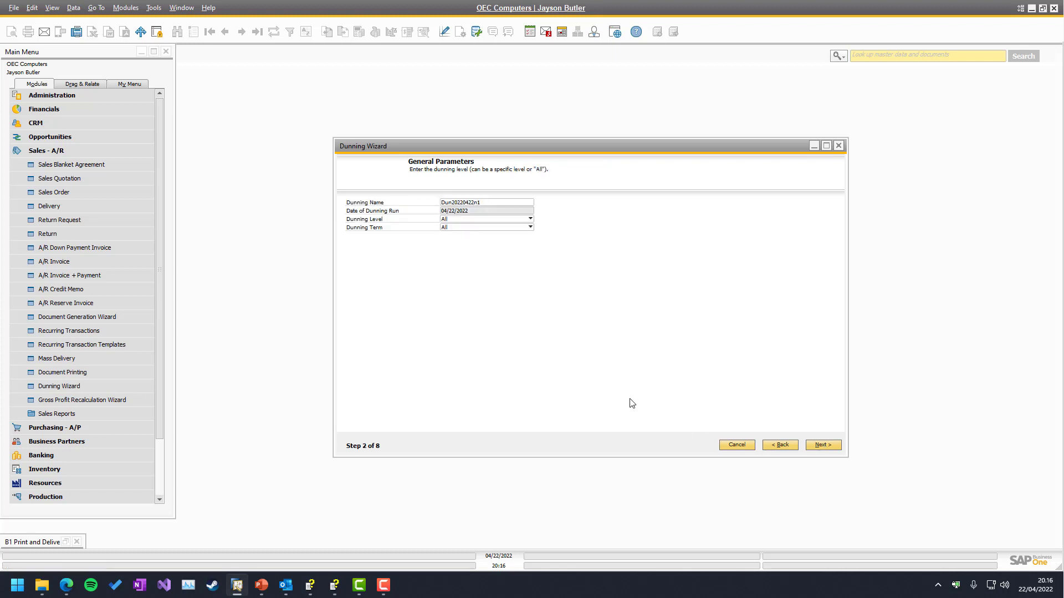
{"action": "left_click", "coordinate": [823, 446]}
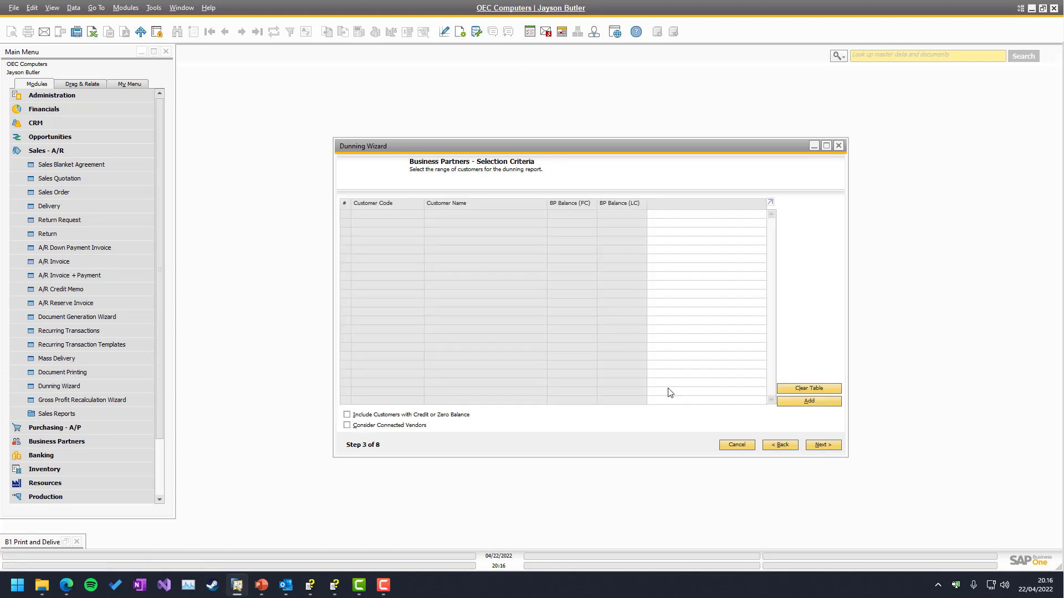
{"action": "left_click", "coordinate": [809, 401]}
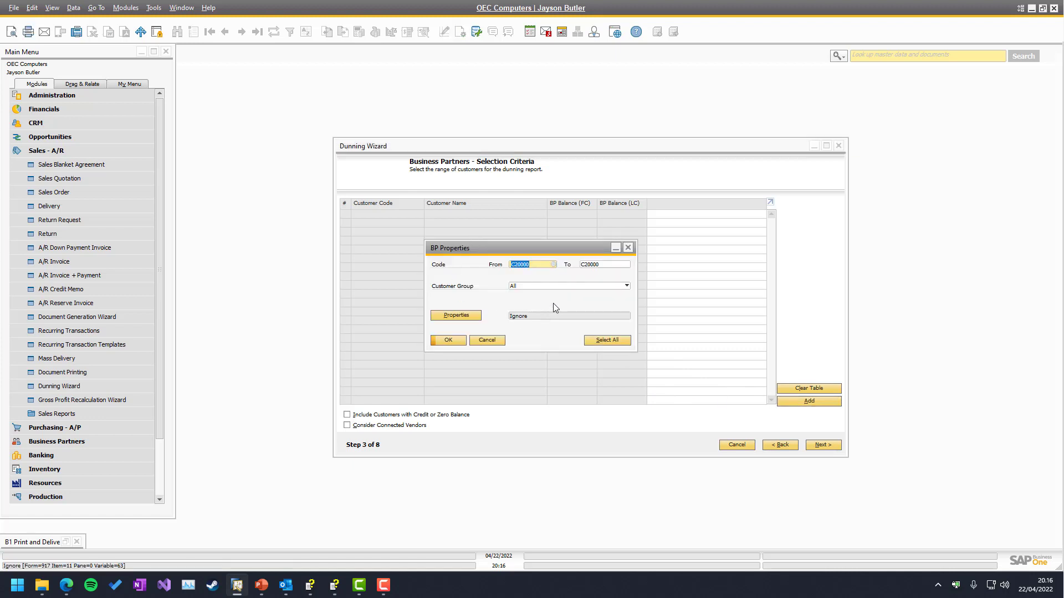
{"action": "key", "text": "Tab"}
{"action": "key", "text": "BackSpace"}
{"action": "key", "text": "Tab"}
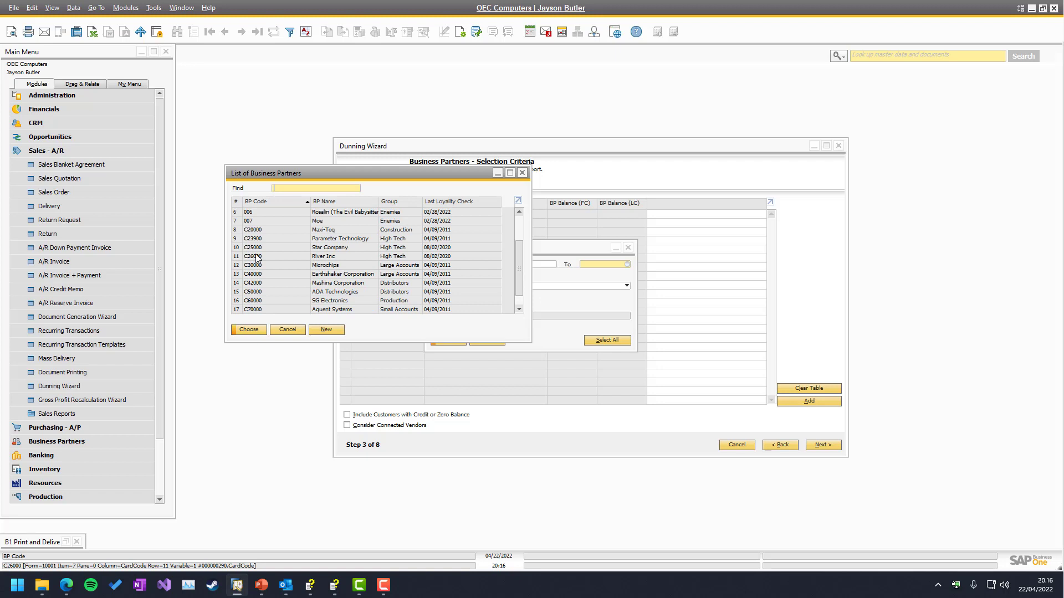
{"action": "left_click", "coordinate": [261, 251]}
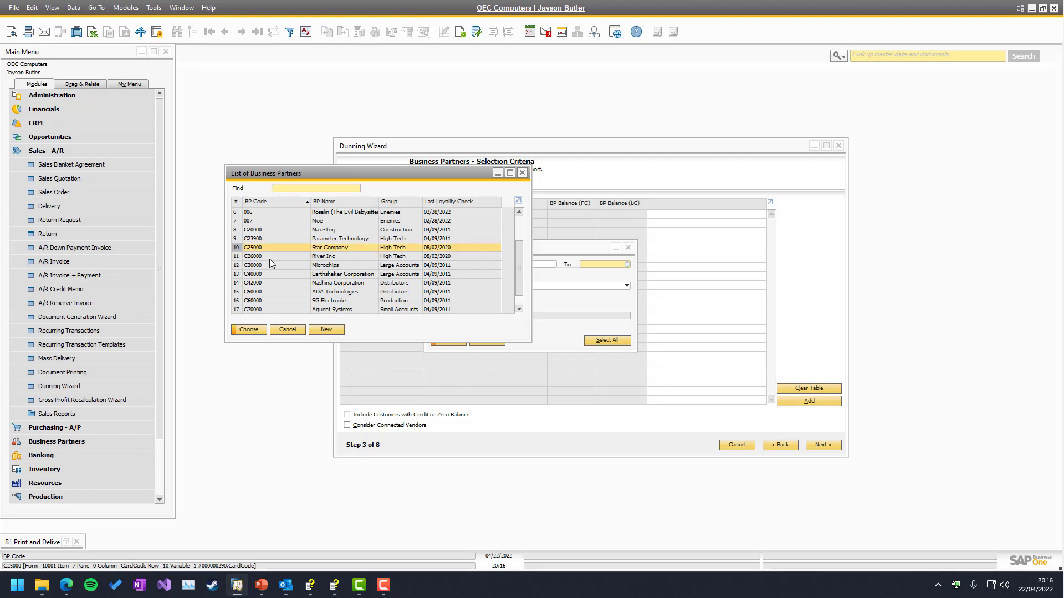
{"action": "left_click", "coordinate": [249, 329]}
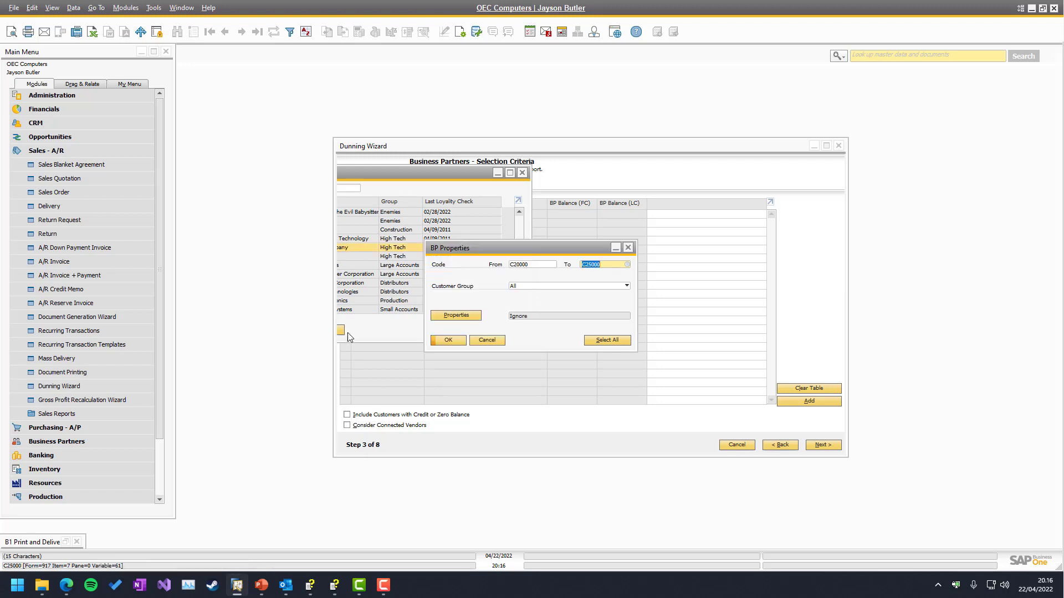
{"action": "left_click", "coordinate": [449, 340]}
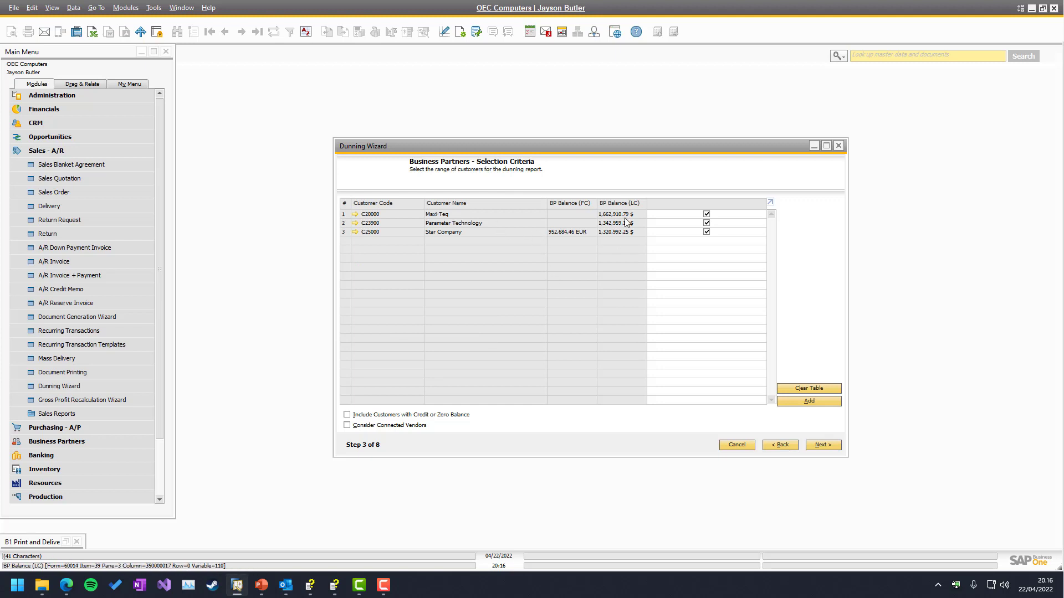
{"action": "left_click", "coordinate": [820, 444]}
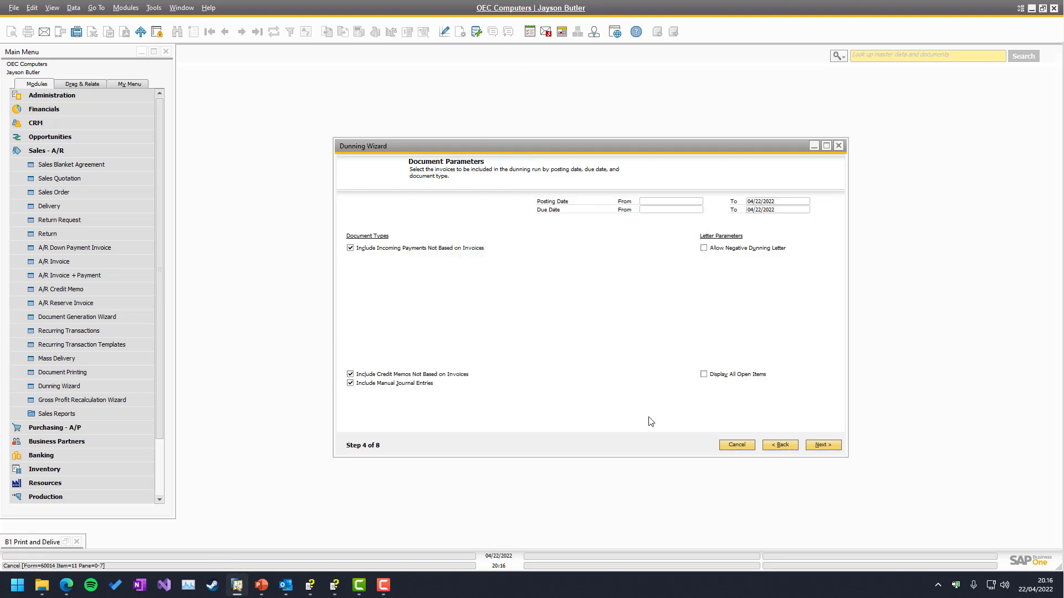
- Accept the exchange rates and scroll through the overdue invoices in the Recommendation Report
{"action": "left_click", "coordinate": [820, 445]}
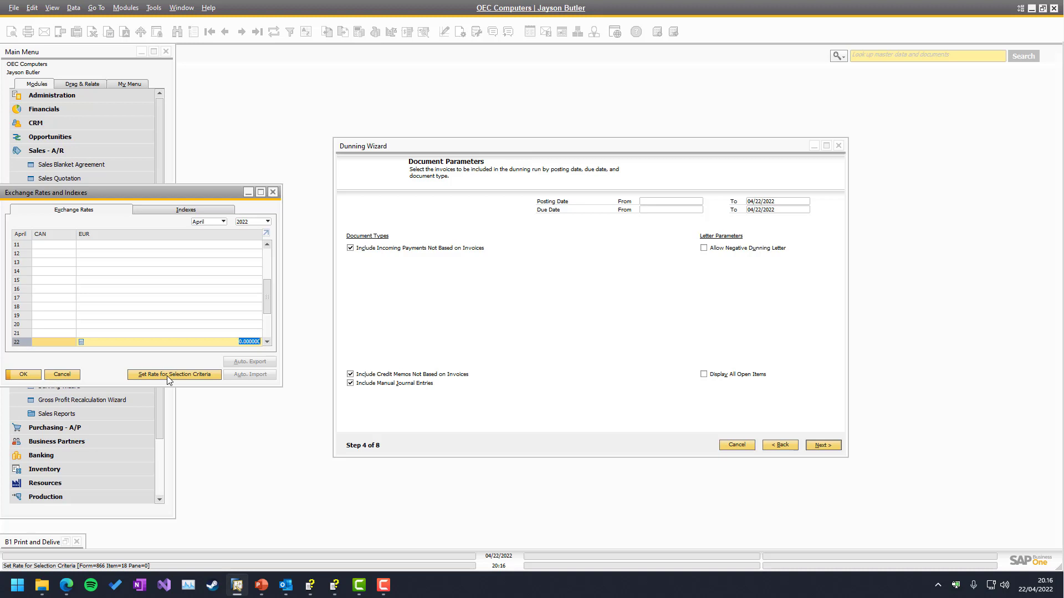
{"action": "left_click", "coordinate": [24, 375]}
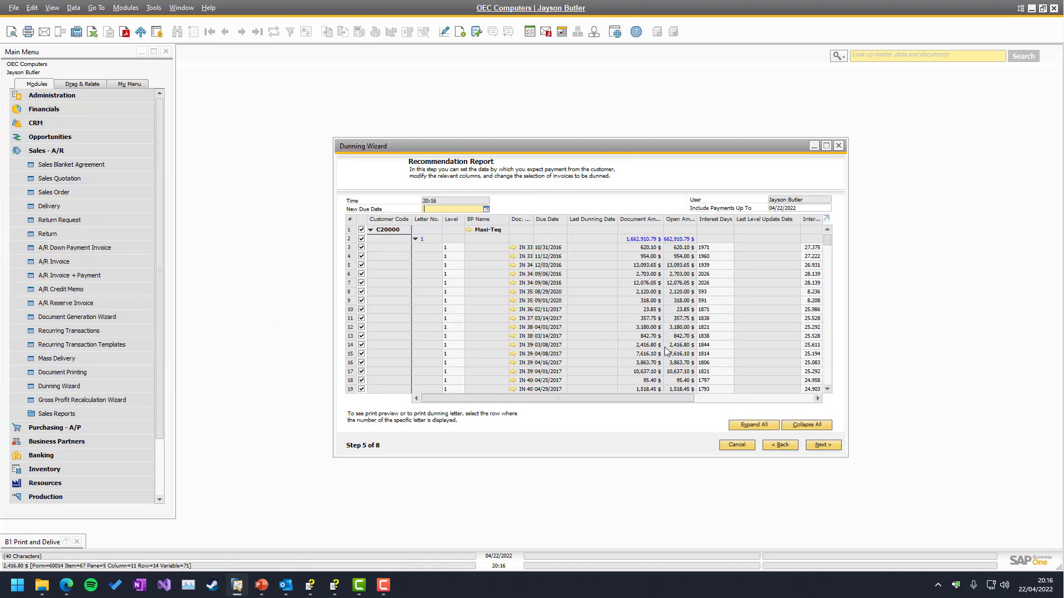
{"action": "type", "text": "2,416.80"}
{"action": "left_click_drag", "start_coordinate": [827, 242], "coordinate": [827, 312]}
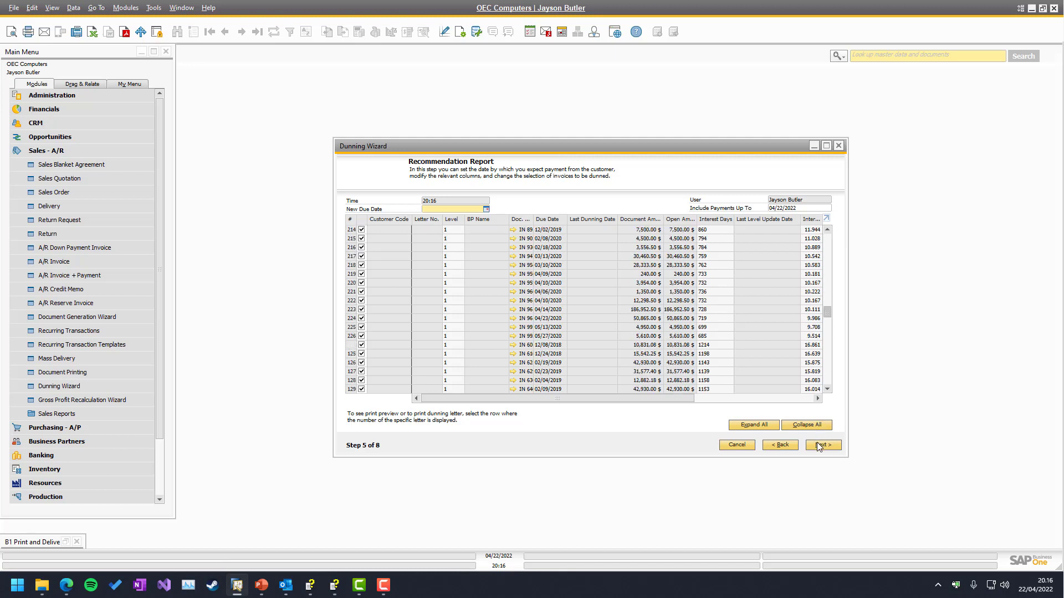
{"action": "left_click", "coordinate": [818, 445]}
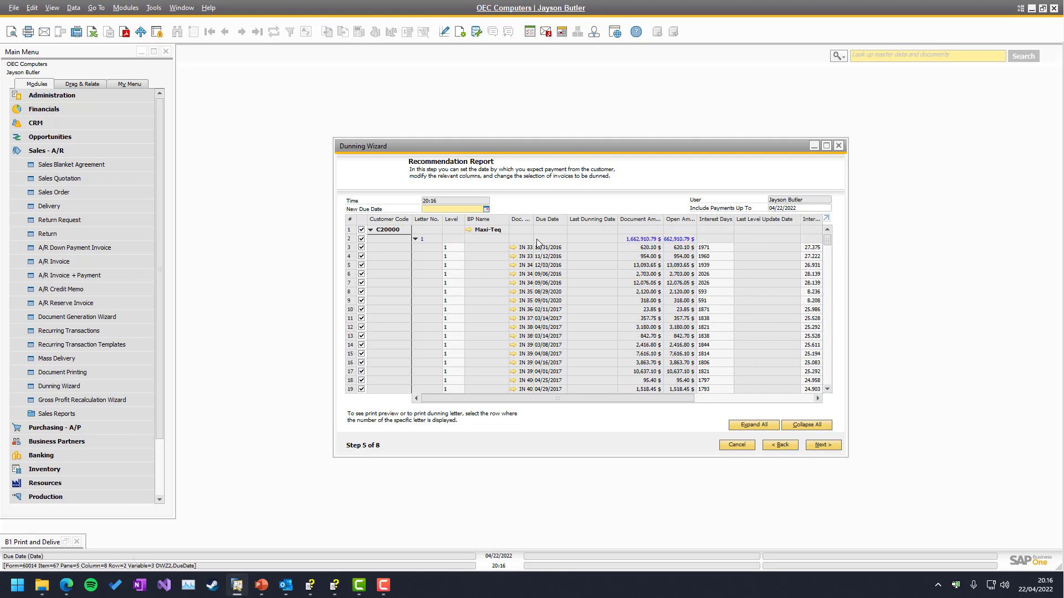
- Set the 'Execute and' output option to Email and finish the dunning run
{"action": "left_click", "coordinate": [820, 444]}
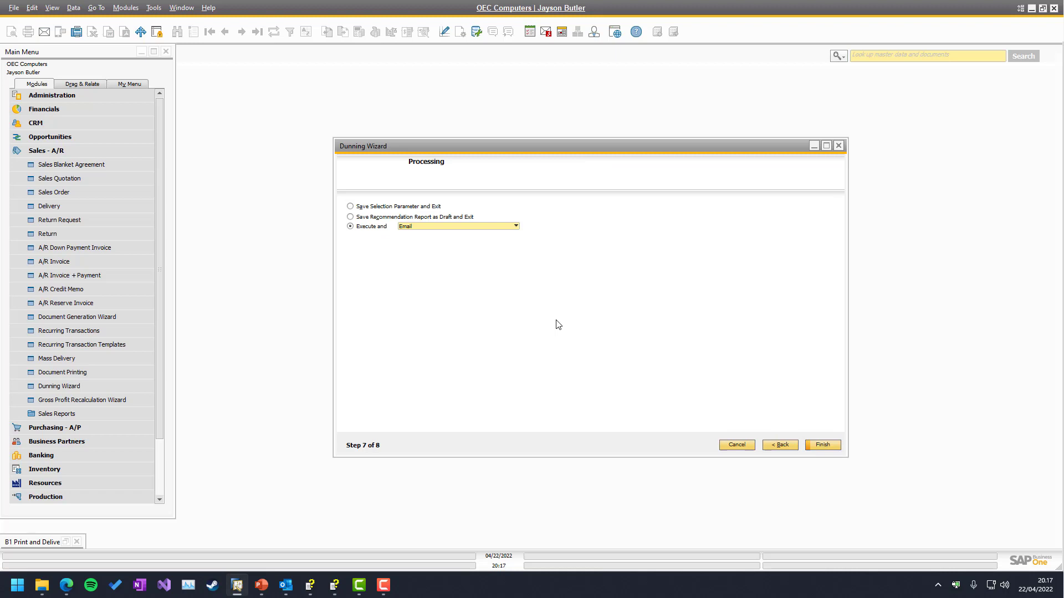
{"action": "left_click", "coordinate": [444, 228]}
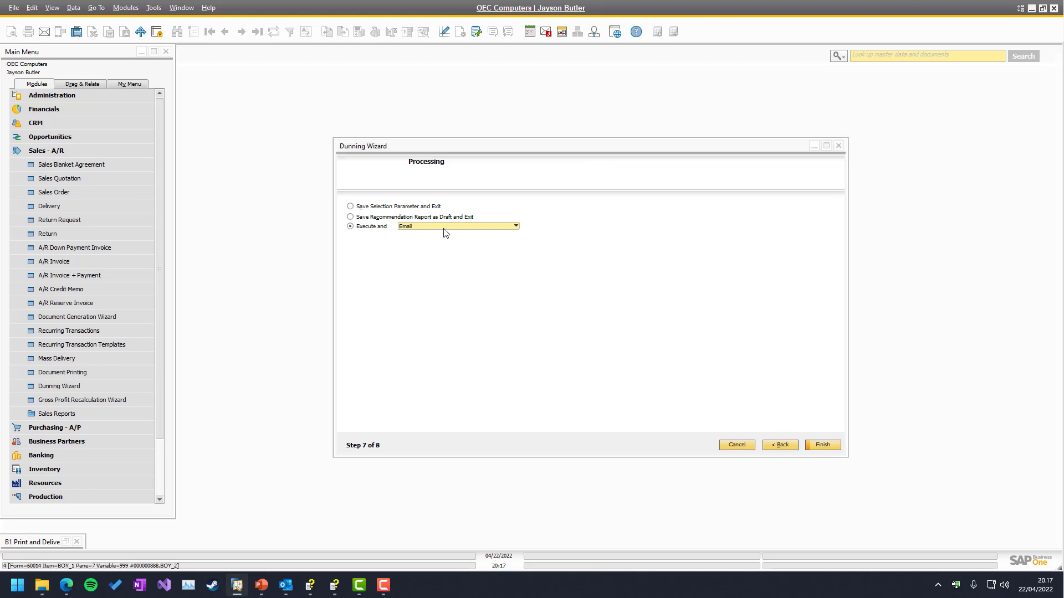
{"action": "left_click", "coordinate": [445, 228]}
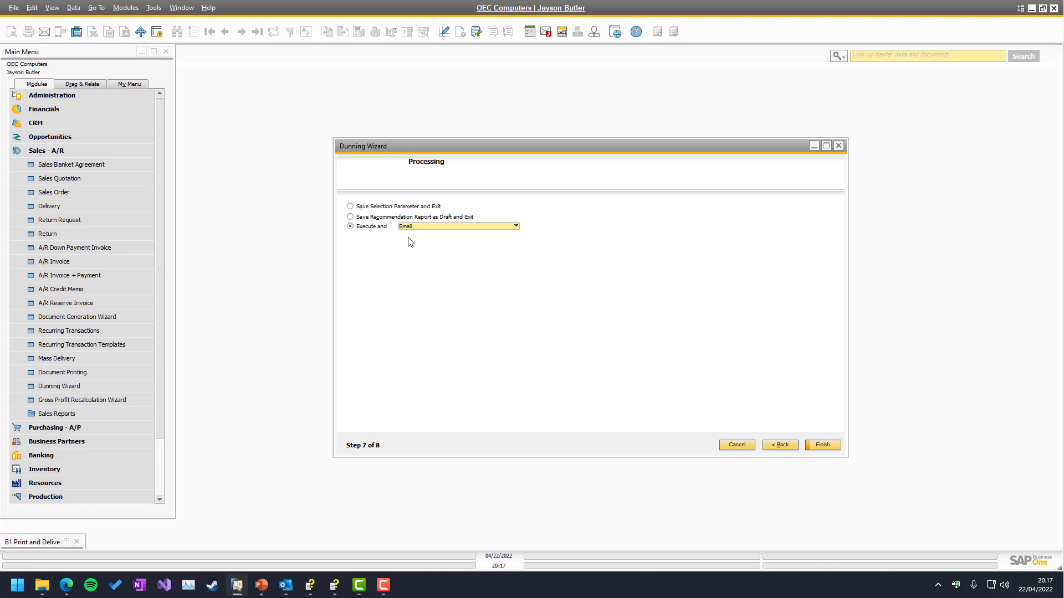
{"action": "left_click", "coordinate": [425, 227]}
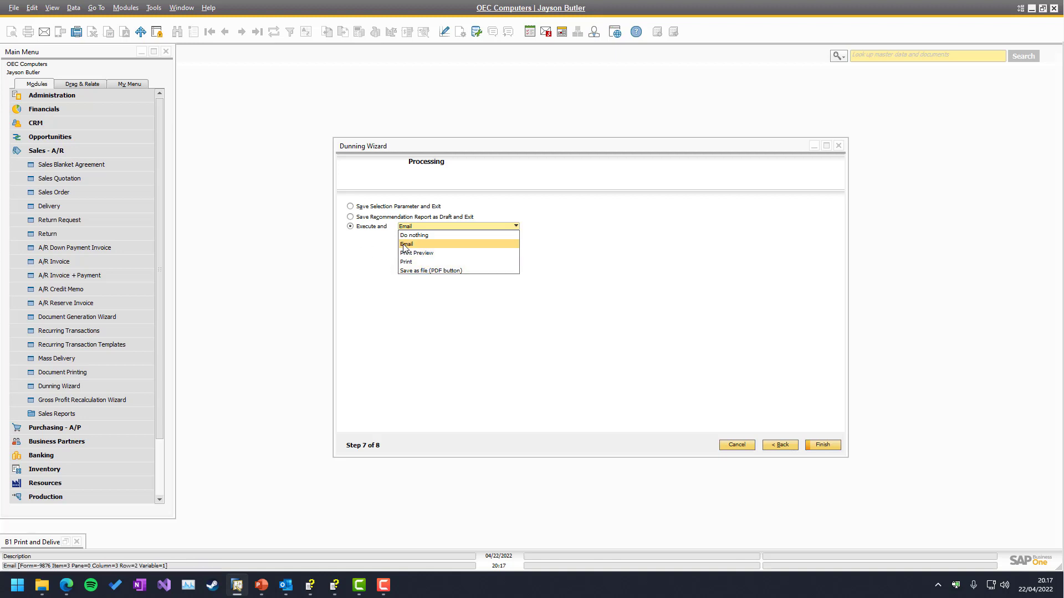
{"action": "left_click", "coordinate": [410, 247]}
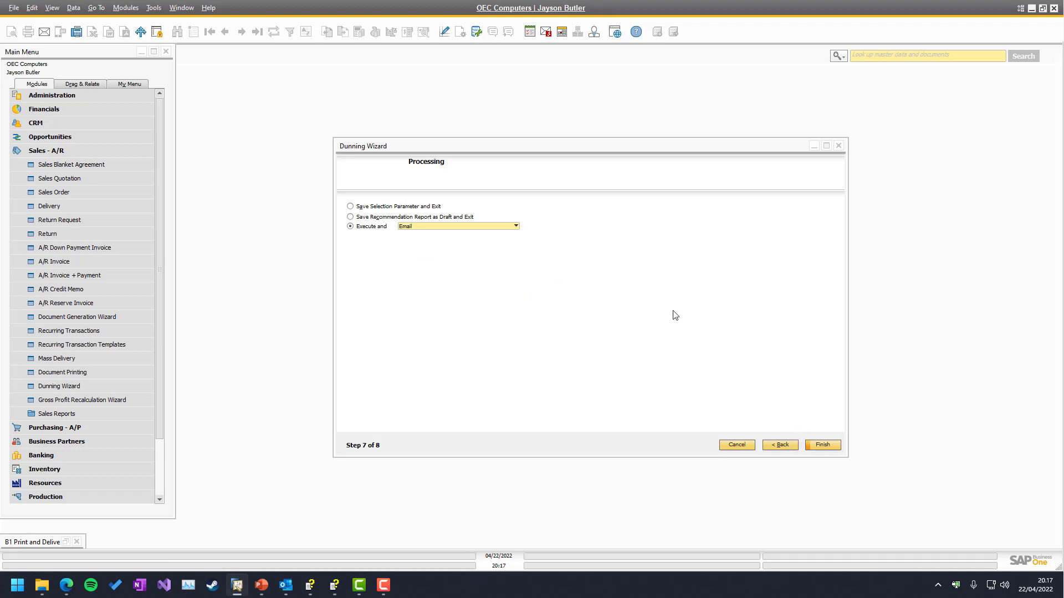
{"action": "left_click", "coordinate": [816, 445]}
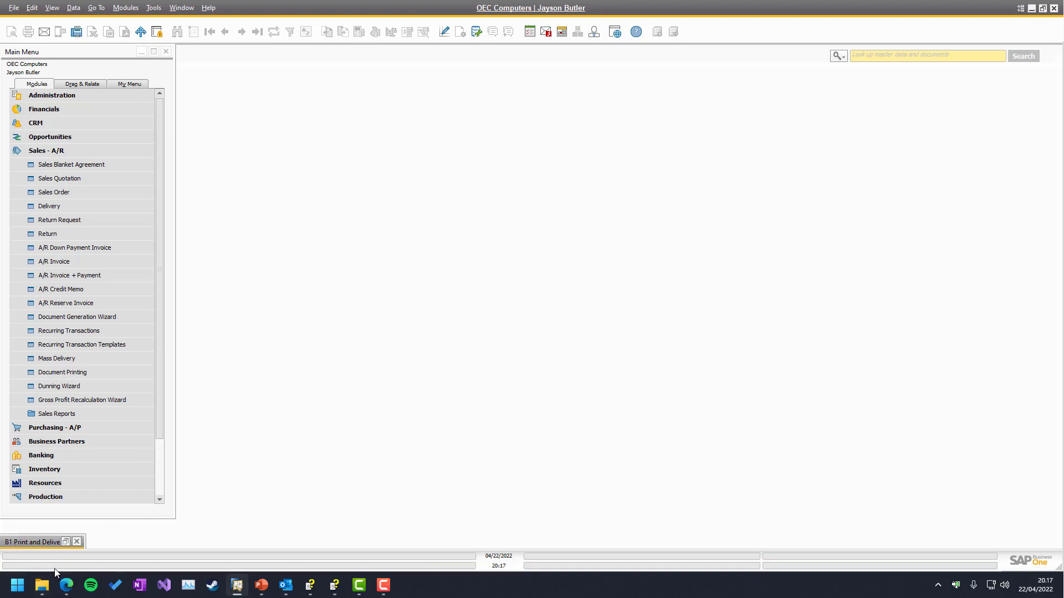
- Switch to Outlook and open Late payment notice 1.pdf attached to the Maxi-Teq draft
{"action": "left_click", "coordinate": [287, 587]}
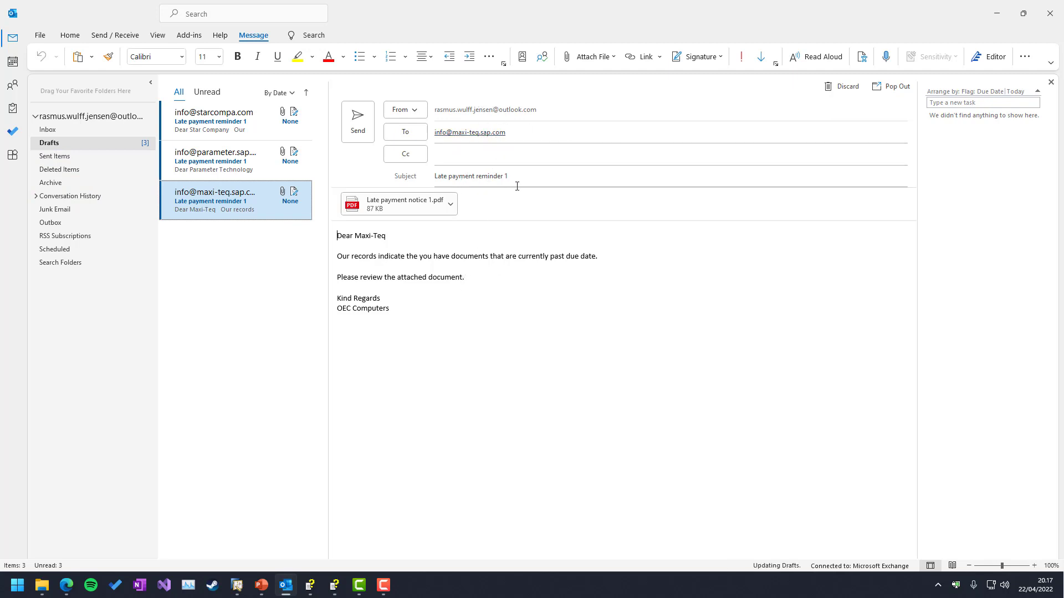
{"action": "left_click", "coordinate": [403, 207]}
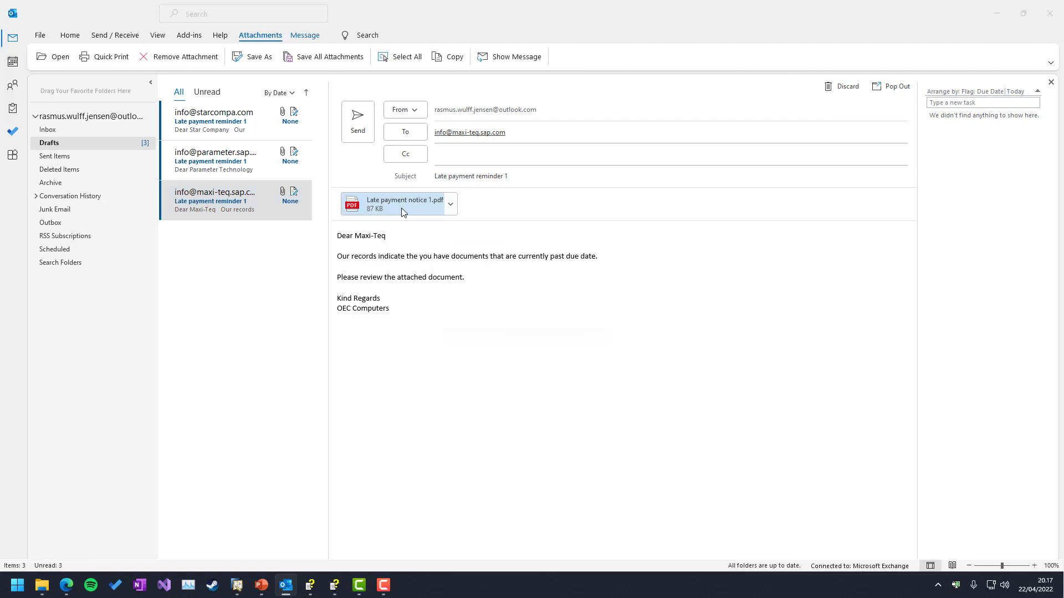
{"action": "double_click", "coordinate": [403, 208]}
- Open the attachment and scroll through all four pages of the C20000 1st Late Notice
{"action": "left_click", "coordinate": [482, 306]}
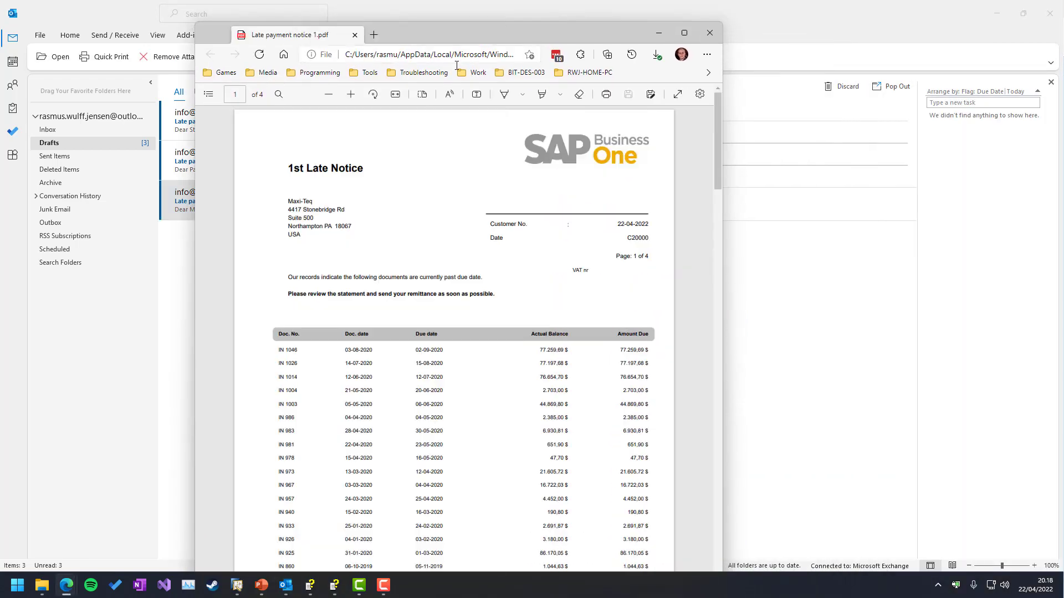
{"action": "scroll", "coordinate": [620, 280], "scroll_direction": "down", "scroll_amount": 8}
{"action": "scroll", "coordinate": [578, 247], "scroll_direction": "down", "scroll_amount": 15}
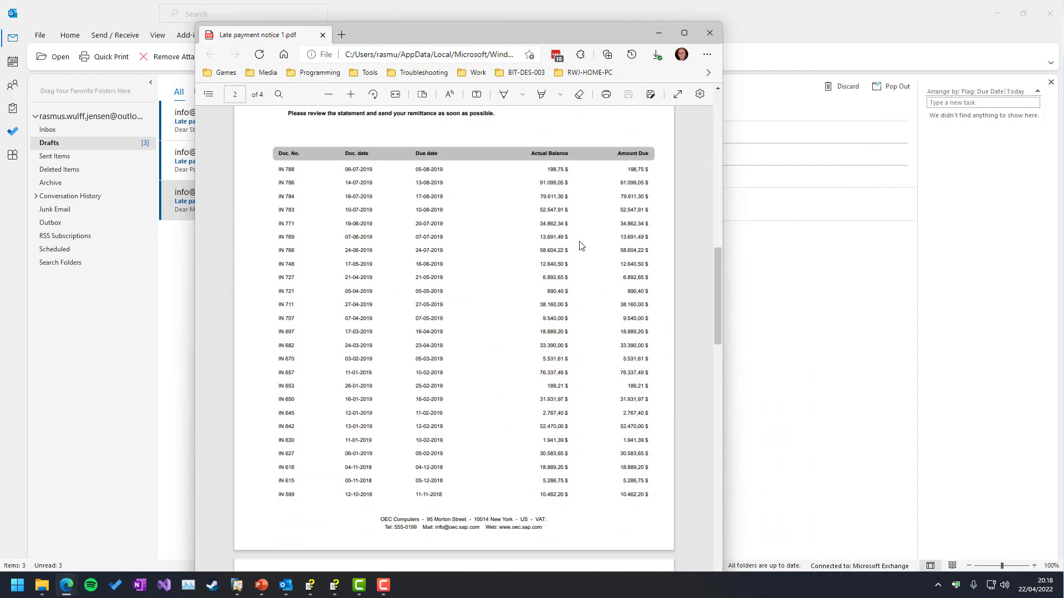
{"action": "scroll", "coordinate": [586, 257], "scroll_direction": "down", "scroll_amount": 13}
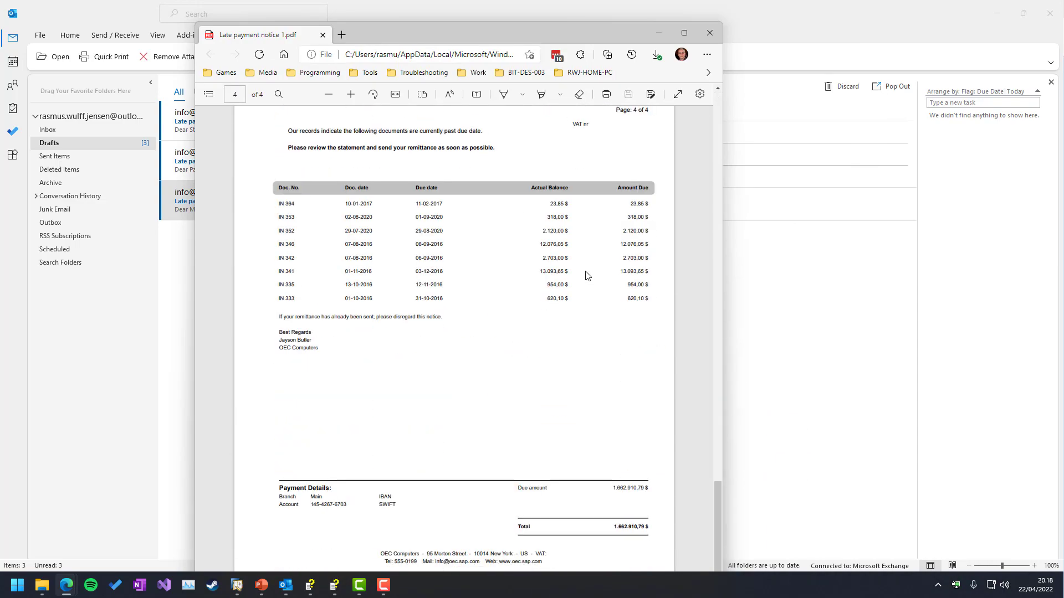
{"action": "scroll", "coordinate": [510, 383], "scroll_direction": "up", "scroll_amount": 20}
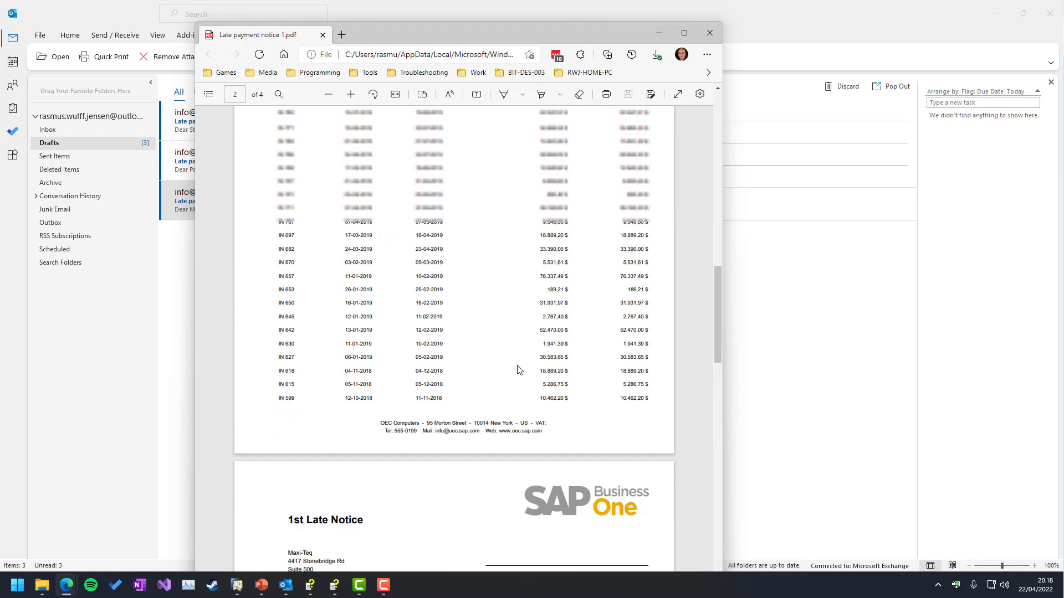
{"action": "scroll", "coordinate": [519, 367], "scroll_direction": "down", "scroll_amount": 20}
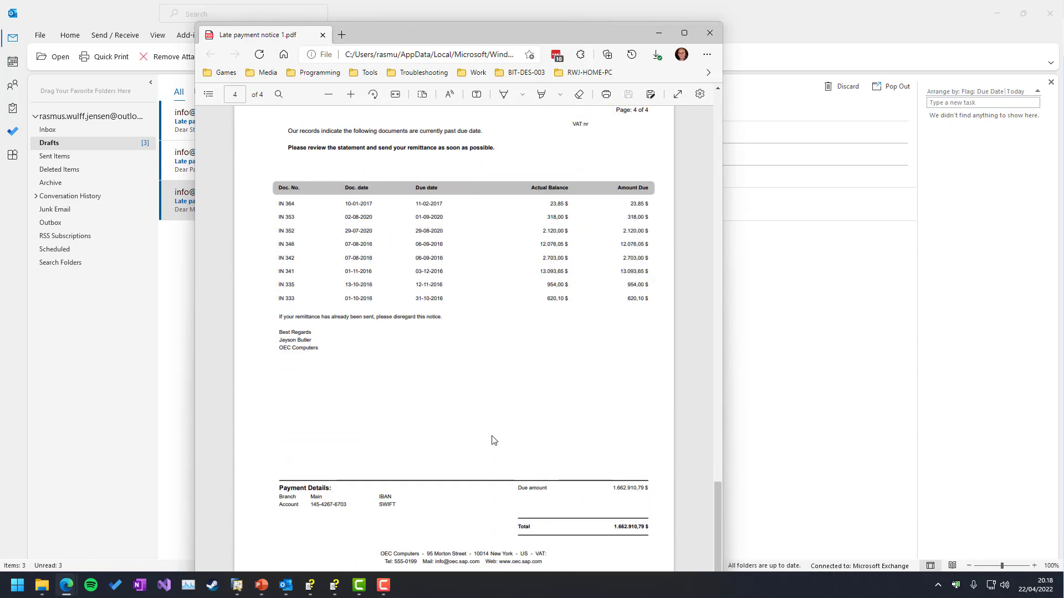
{"action": "scroll", "coordinate": [489, 426], "scroll_direction": "up", "scroll_amount": 20}
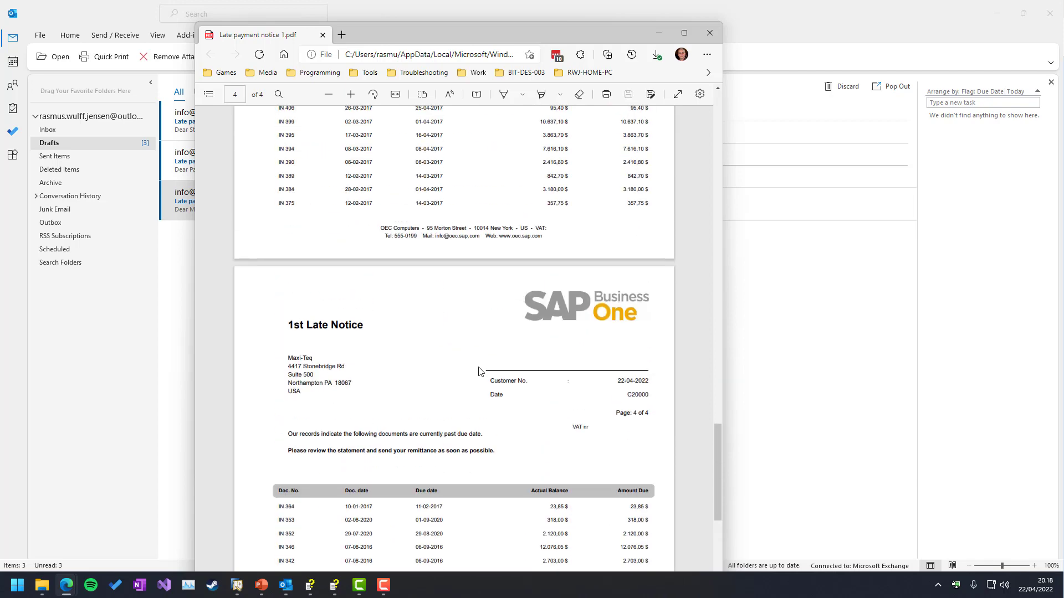
{"action": "scroll", "coordinate": [562, 268], "scroll_direction": "up", "scroll_amount": 10}
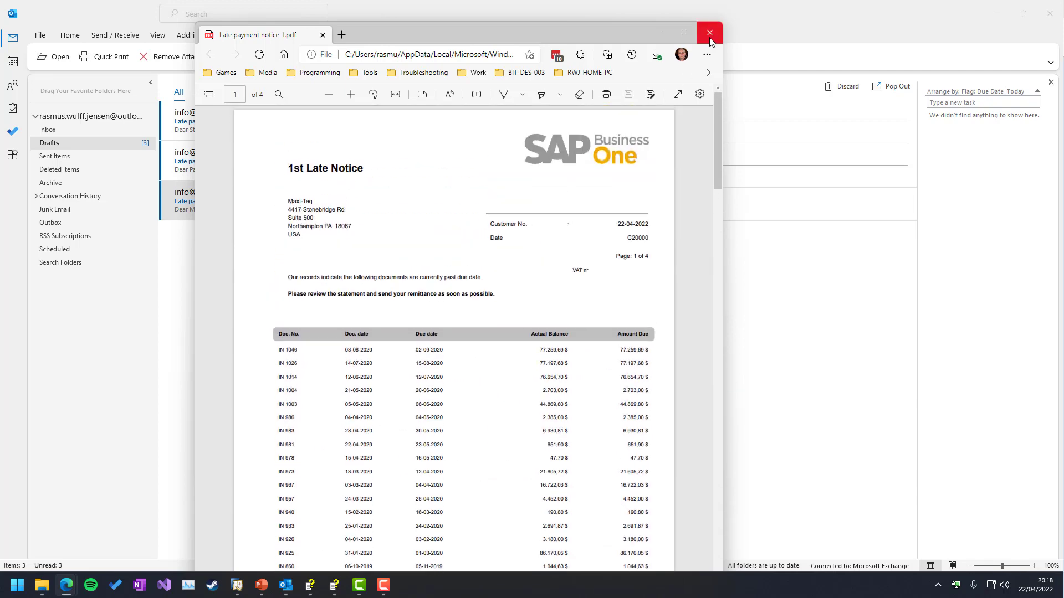
- Close the PDF, review the Parameter Technology and Star Company drafts, and minimise Outlook
{"action": "left_click", "coordinate": [709, 33]}
{"action": "left_click", "coordinate": [272, 159]}
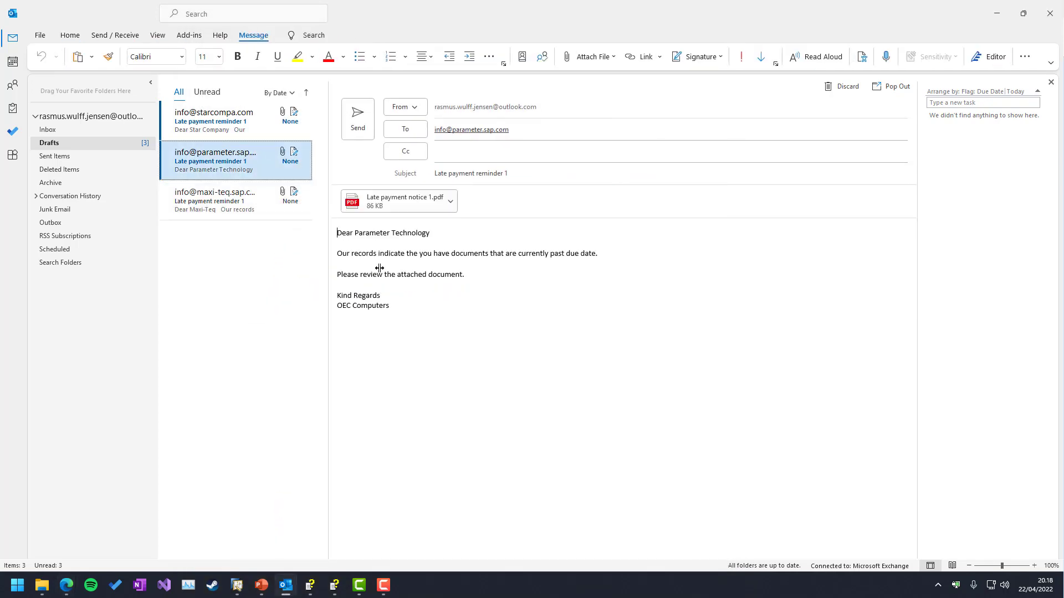
{"action": "key", "text": "Up"}
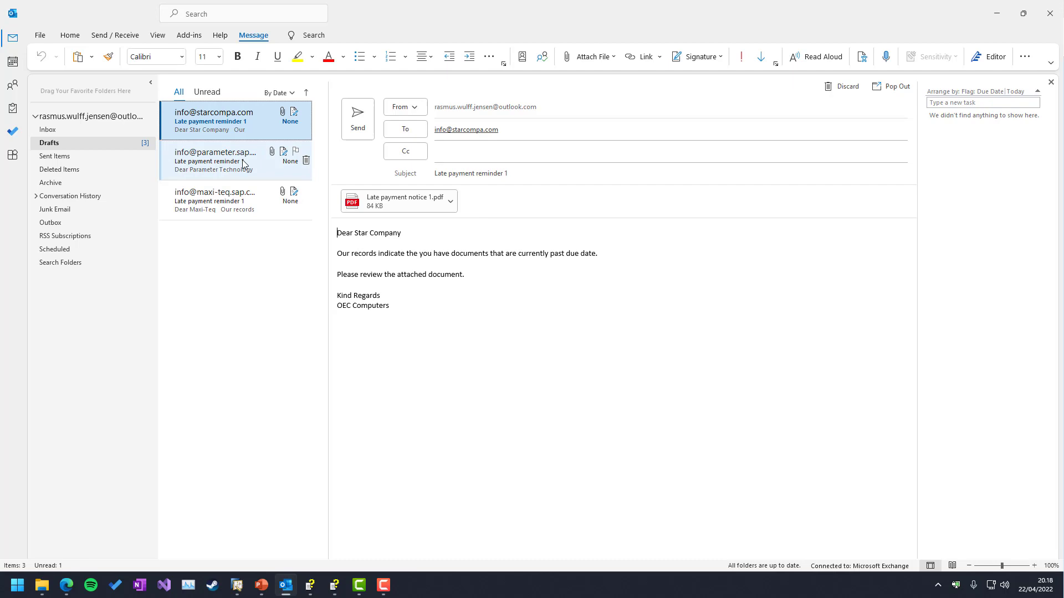
{"action": "left_click", "coordinate": [996, 13]}
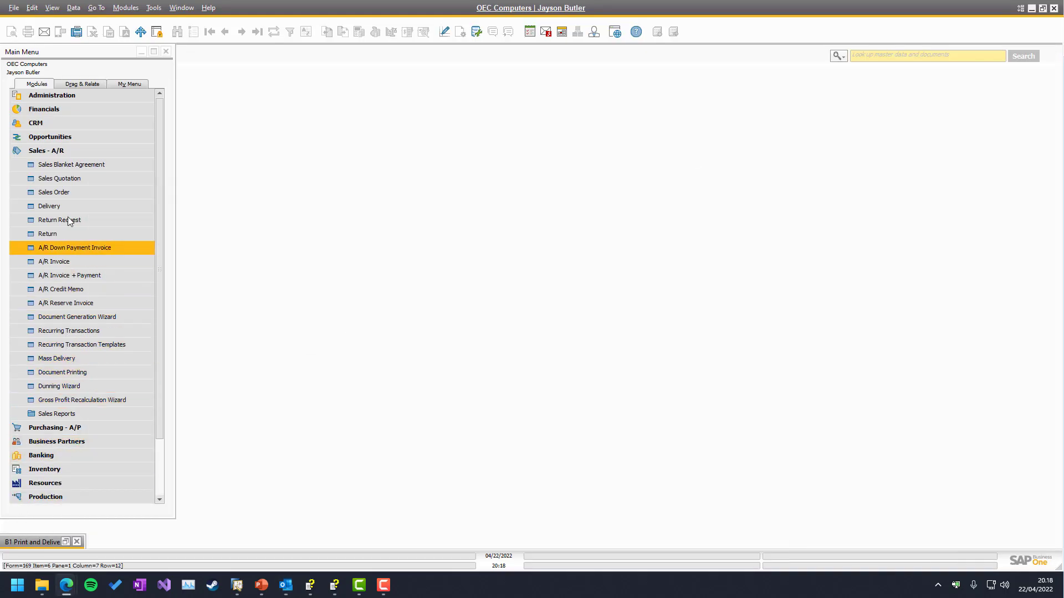
- Open Report Configuration under Administration > Add-Ons > B1 Usability Package > B1 Print and Delivery
{"action": "left_click", "coordinate": [55, 151]}
{"action": "left_click", "coordinate": [39, 97]}
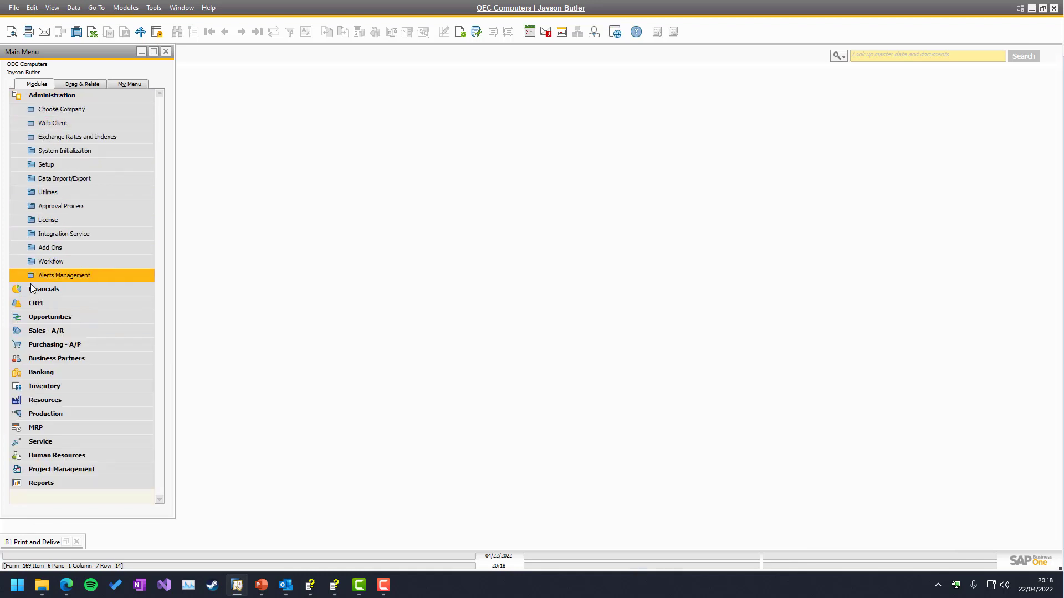
{"action": "left_click", "coordinate": [48, 250]}
{"action": "left_click", "coordinate": [59, 304]}
{"action": "left_click", "coordinate": [79, 400]}
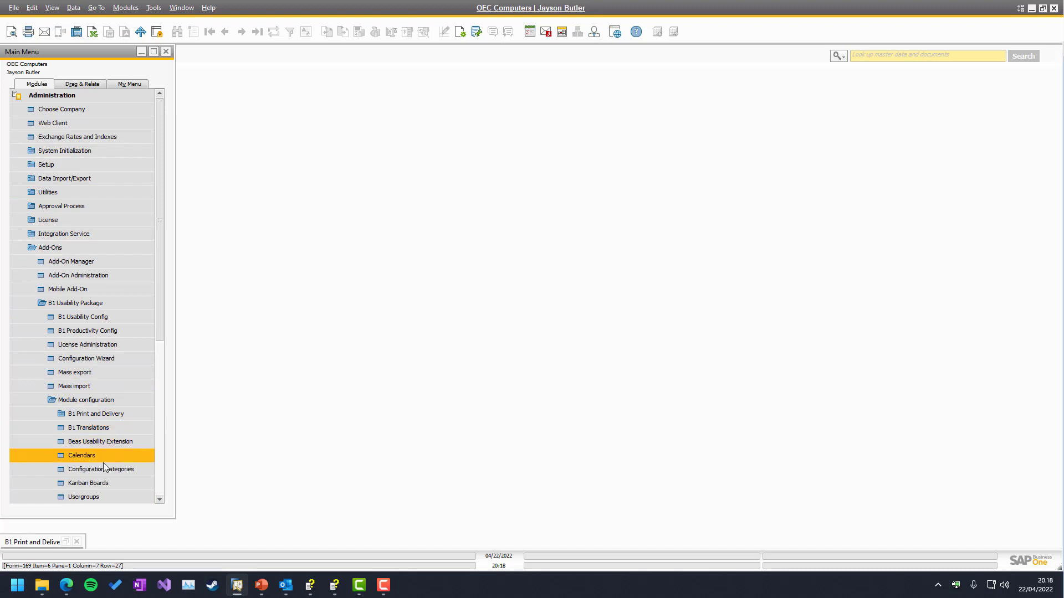
{"action": "scroll", "coordinate": [100, 427], "scroll_direction": "down", "scroll_amount": 2}
{"action": "left_click", "coordinate": [95, 359]}
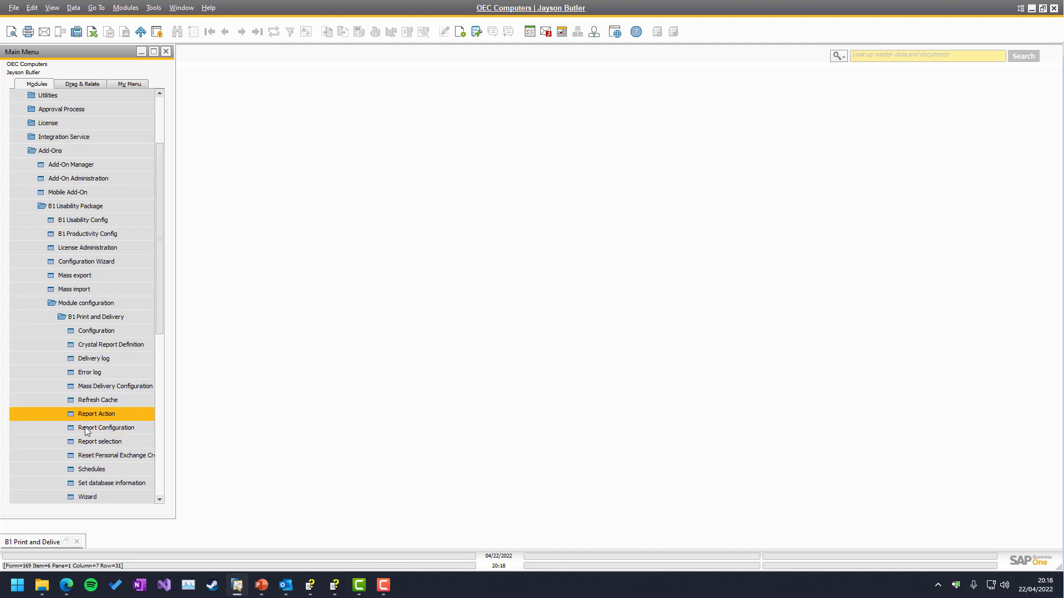
{"action": "left_click", "coordinate": [91, 427]}
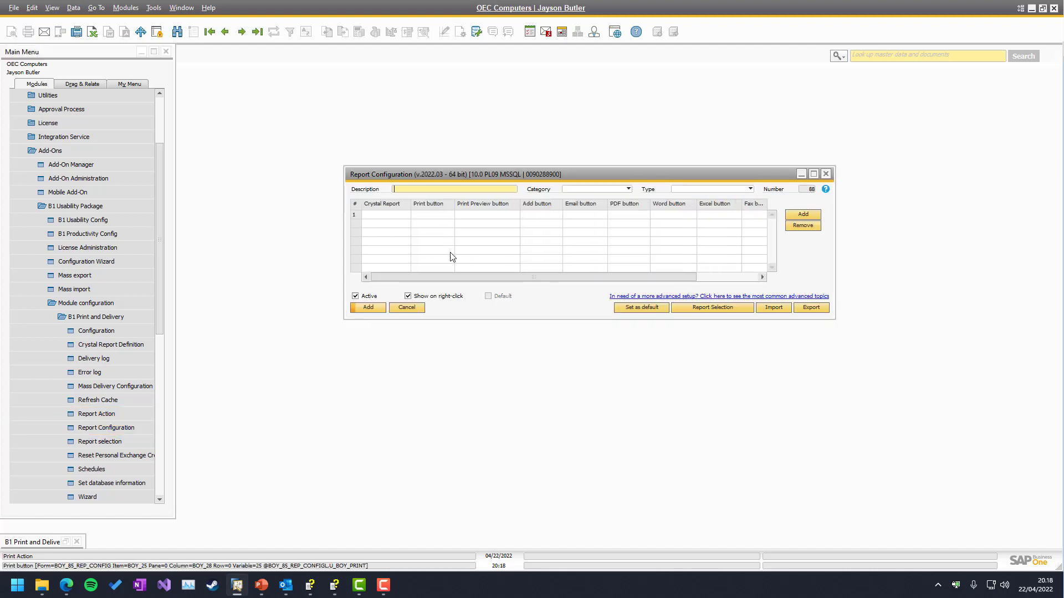
- Search Report Configuration by description for 'dunnin' to find the Dunning Wizard entry
{"action": "key", "text": "ctrl+f"}
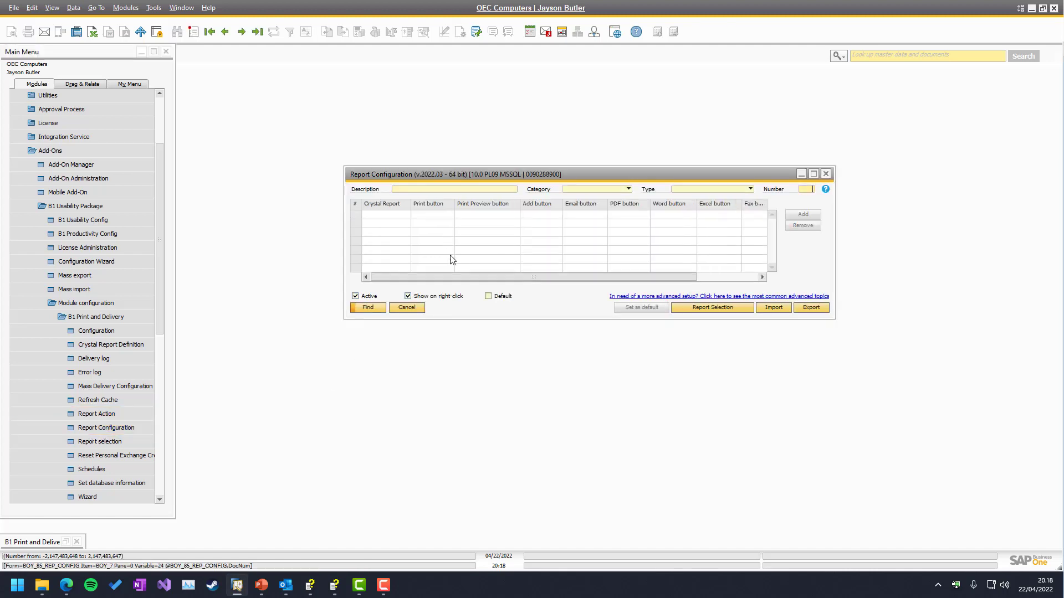
{"action": "left_click", "coordinate": [394, 190]}
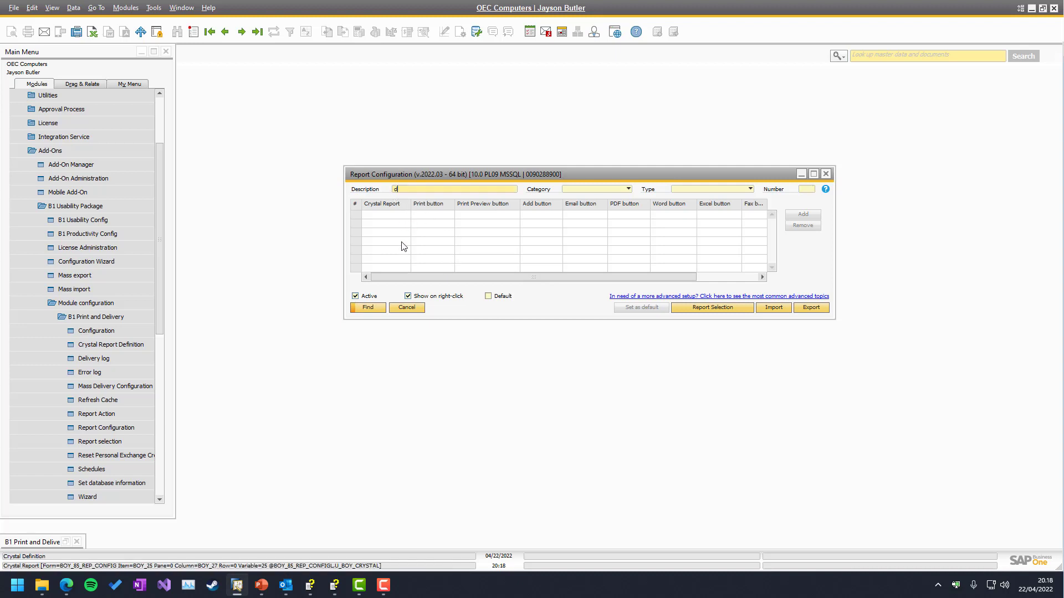
{"action": "type", "text": "dunnin"}
{"action": "key", "text": "Return"}
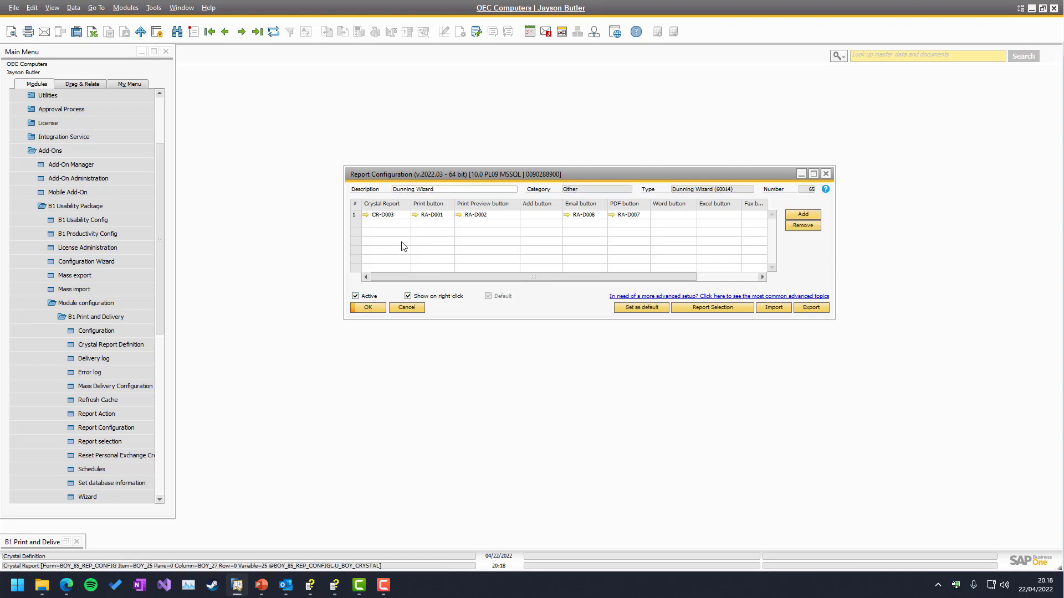
{"action": "left_click", "coordinate": [366, 215]}
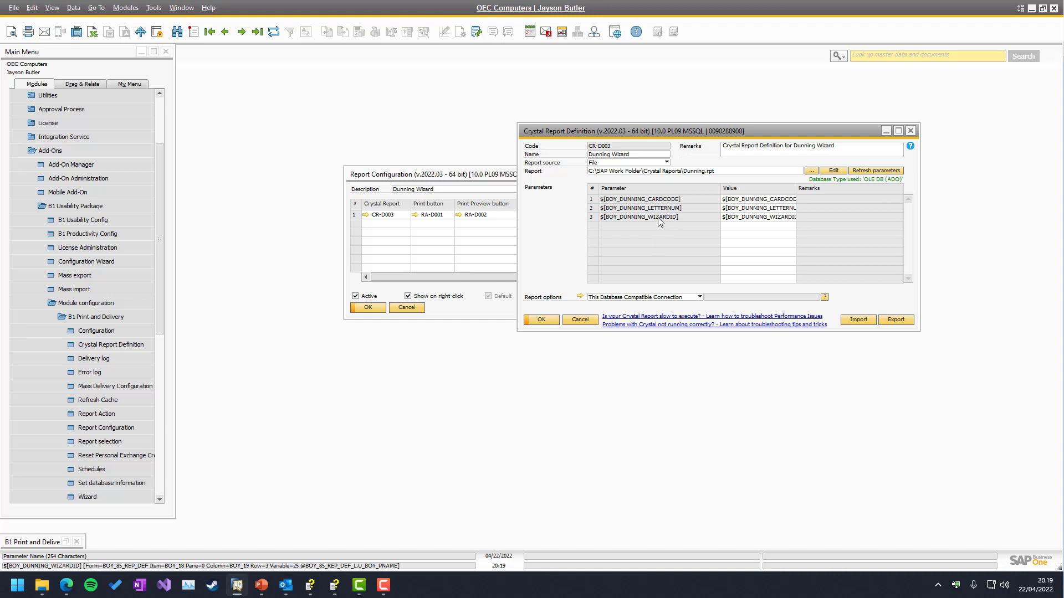
{"action": "left_click", "coordinate": [580, 320]}
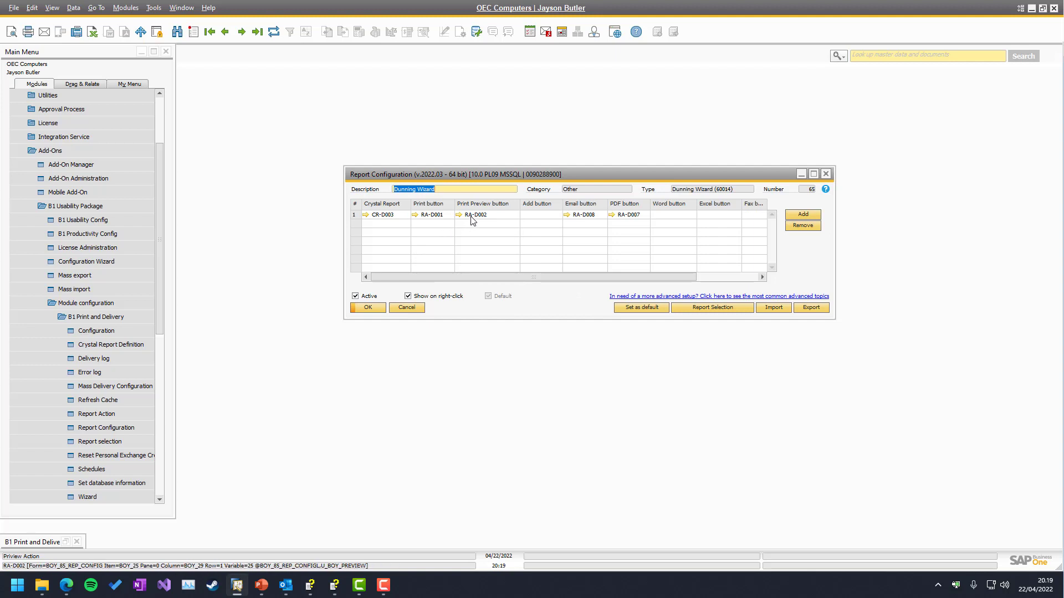
- Open report action RA-D008 and review its late-payment subject, body text and PDF attachment
{"action": "left_click", "coordinate": [567, 215]}
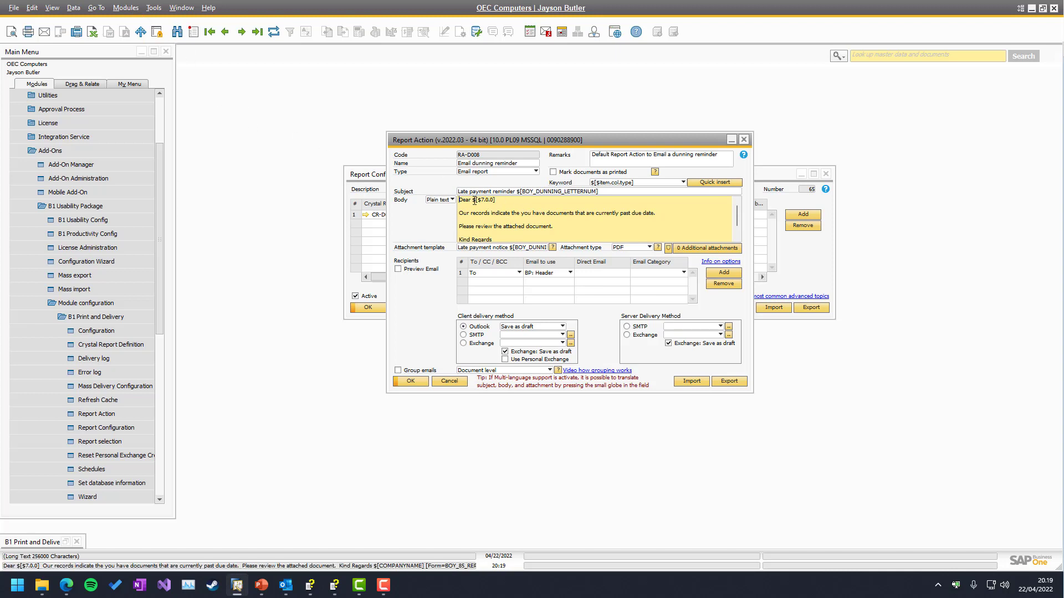
{"action": "scroll", "coordinate": [515, 219], "scroll_direction": "down", "scroll_amount": 1}
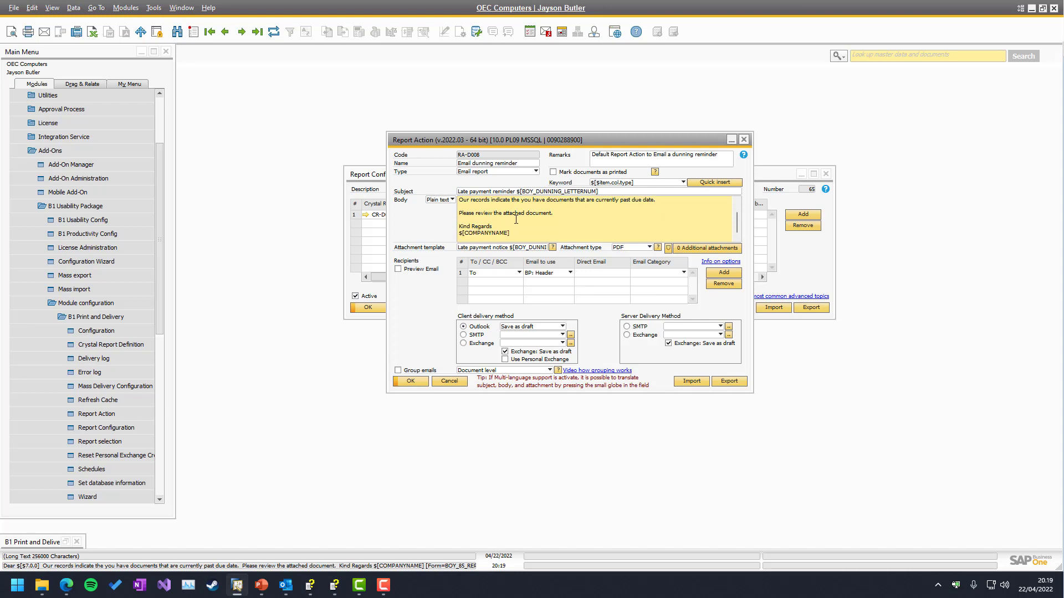
{"action": "scroll", "coordinate": [515, 222], "scroll_direction": "up", "scroll_amount": 1}
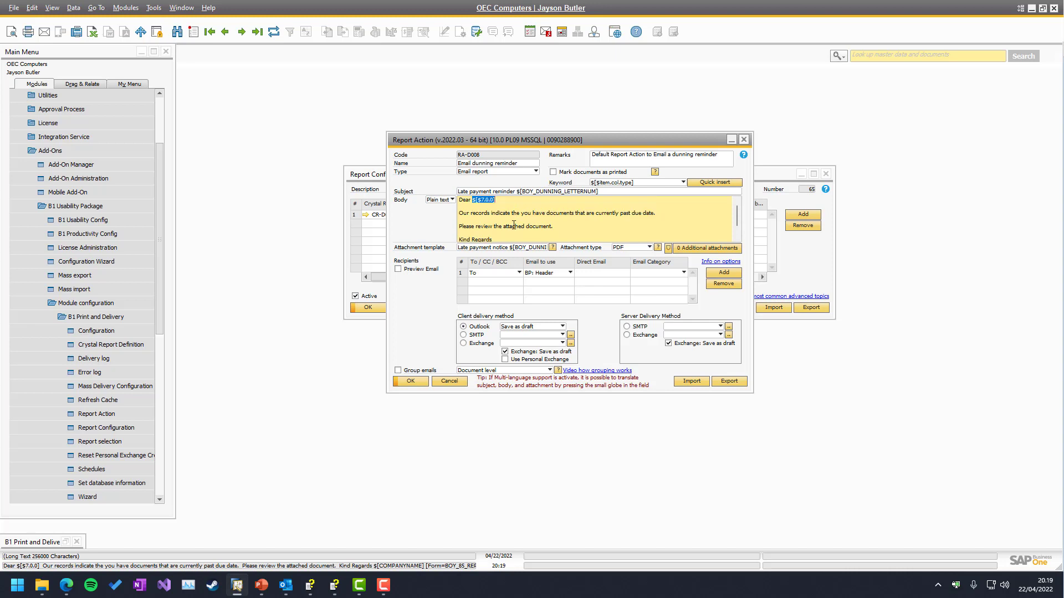
{"action": "left_click", "coordinate": [125, 7]}
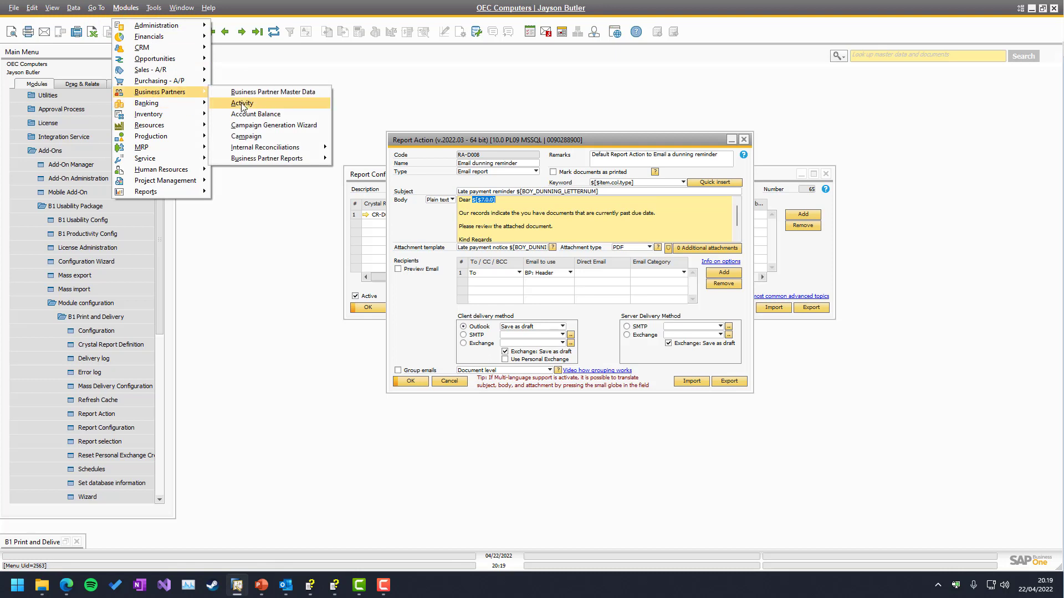
- Check the first business partner's header email, then move the Report Action window aside
{"action": "left_click", "coordinate": [256, 92]}
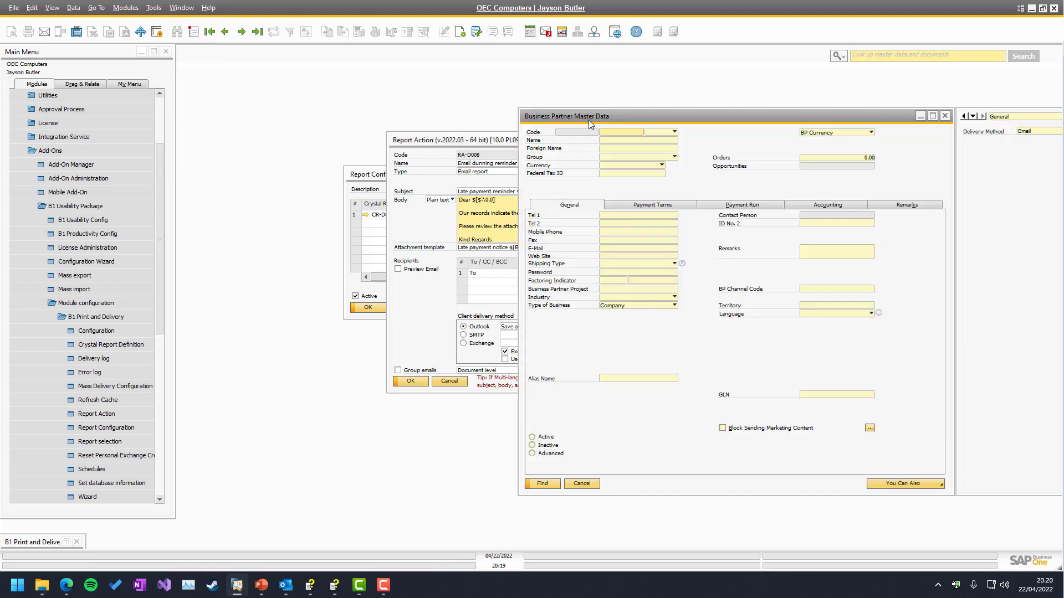
{"action": "left_click", "coordinate": [241, 32]}
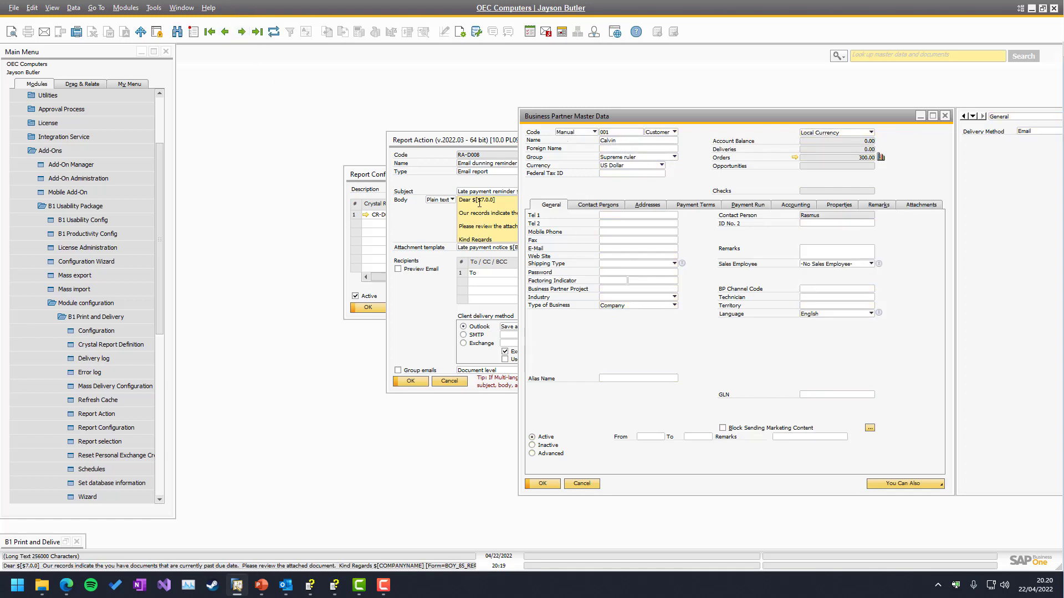
{"action": "left_click", "coordinate": [582, 484]}
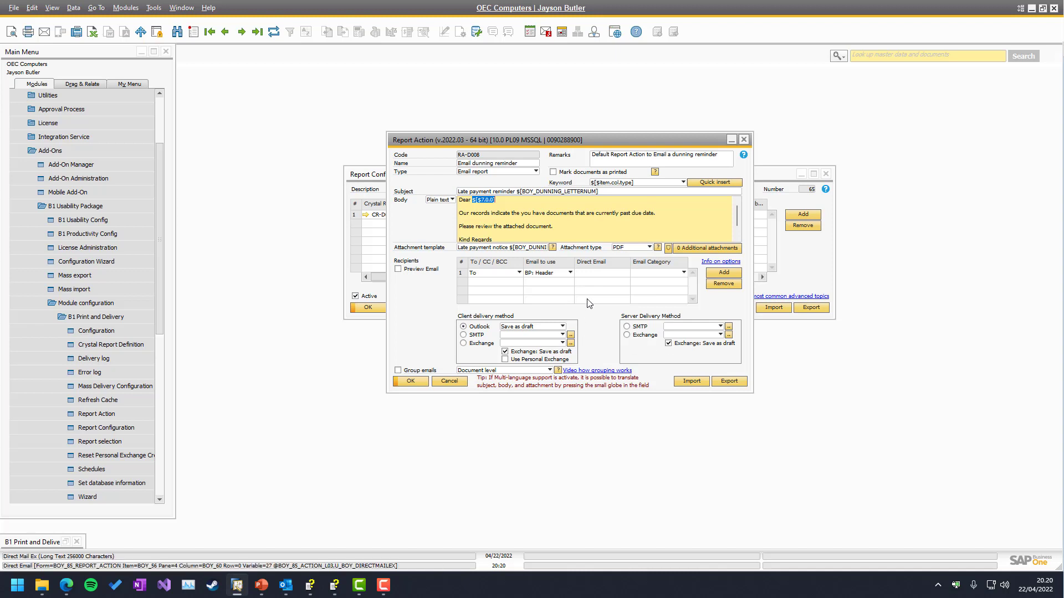
{"action": "left_click_drag", "start_coordinate": [431, 140], "coordinate": [530, 250]}
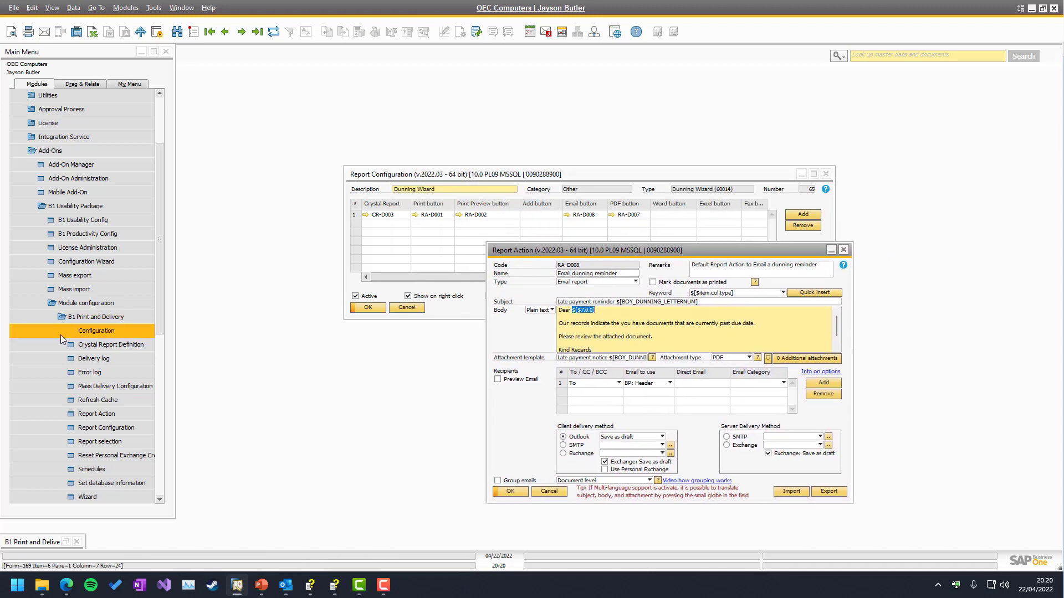
- Launch the Dunning Wizard and load the saved dunning run Dun20220422n1
{"action": "left_click", "coordinate": [126, 8]}
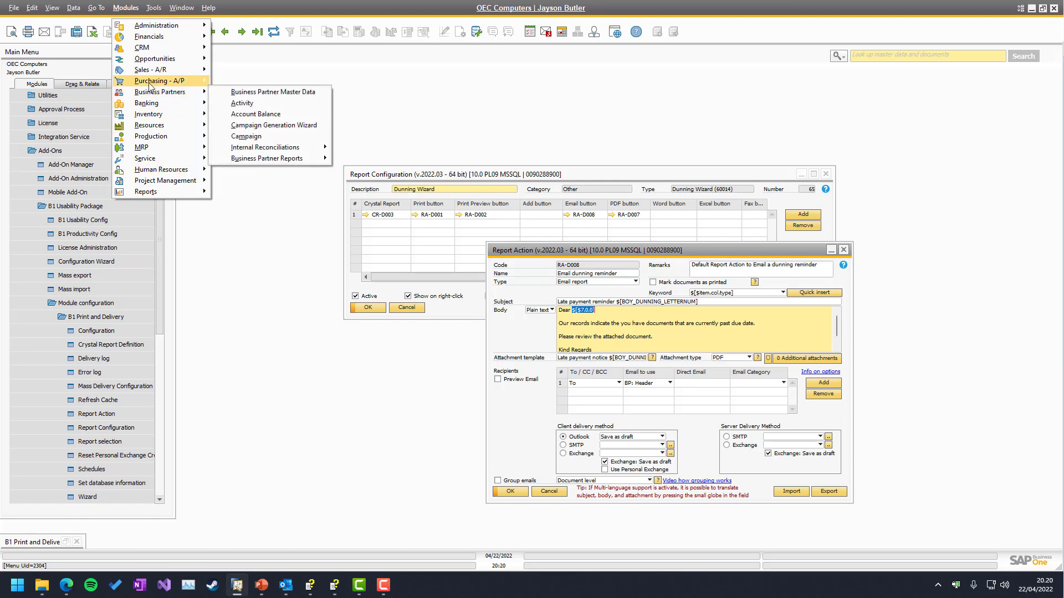
{"action": "left_click", "coordinate": [255, 269]}
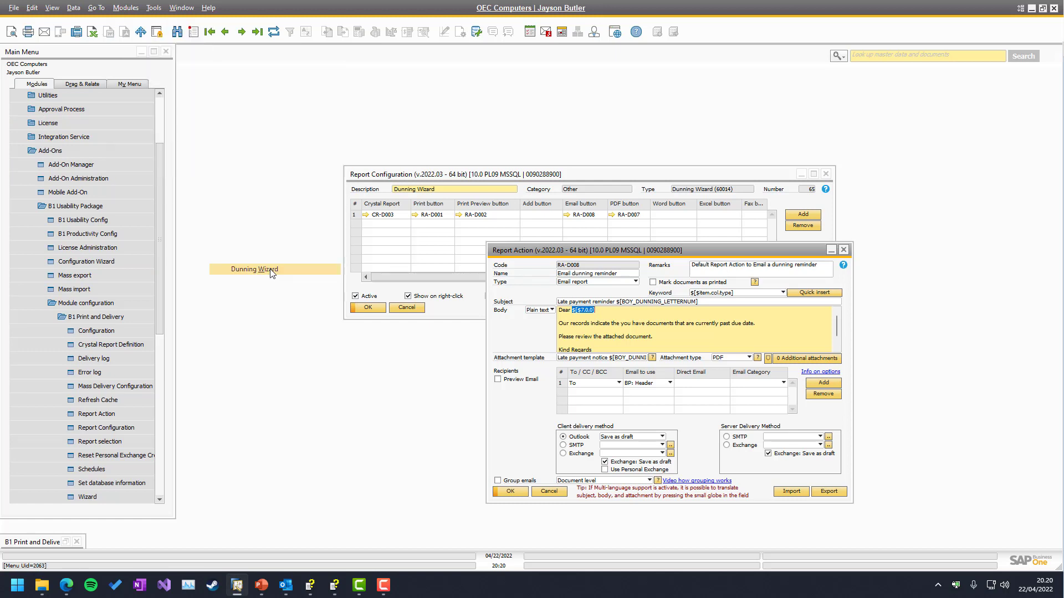
{"action": "left_click", "coordinate": [823, 445]}
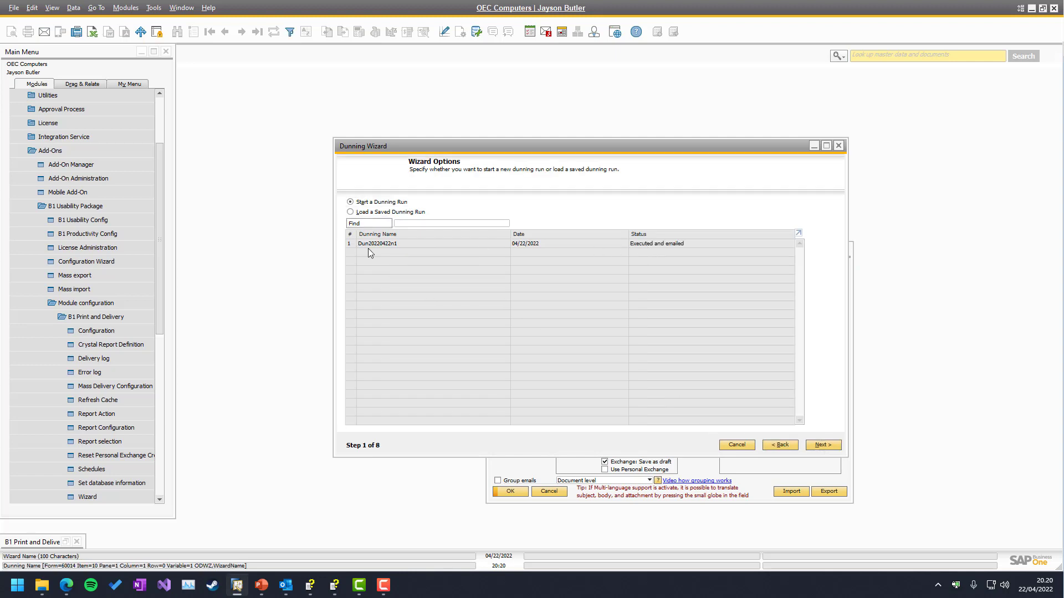
{"action": "left_click", "coordinate": [351, 244]}
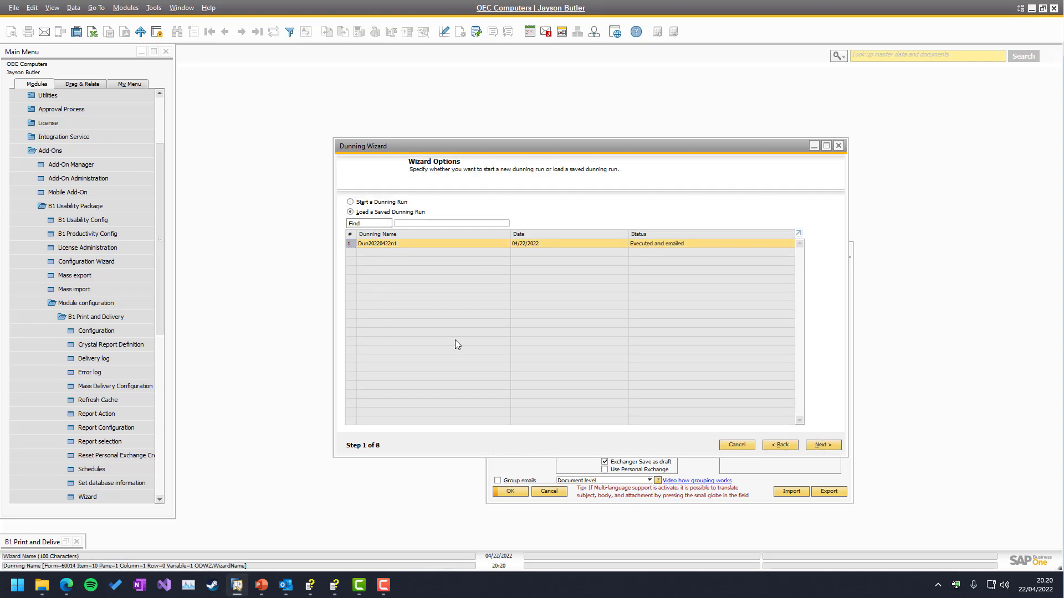
- Advance to Step 5 and collapse the Maxi-Teq, Parameter Technology and Star Company letter groups
{"action": "left_click", "coordinate": [819, 446]}
{"action": "left_click", "coordinate": [825, 447]}
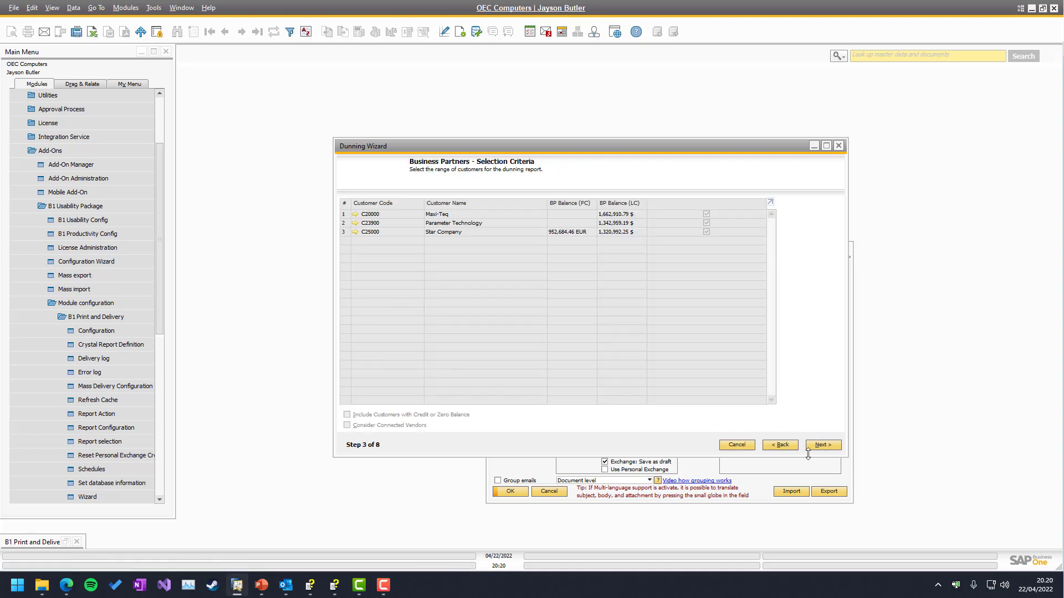
{"action": "left_click", "coordinate": [810, 446]}
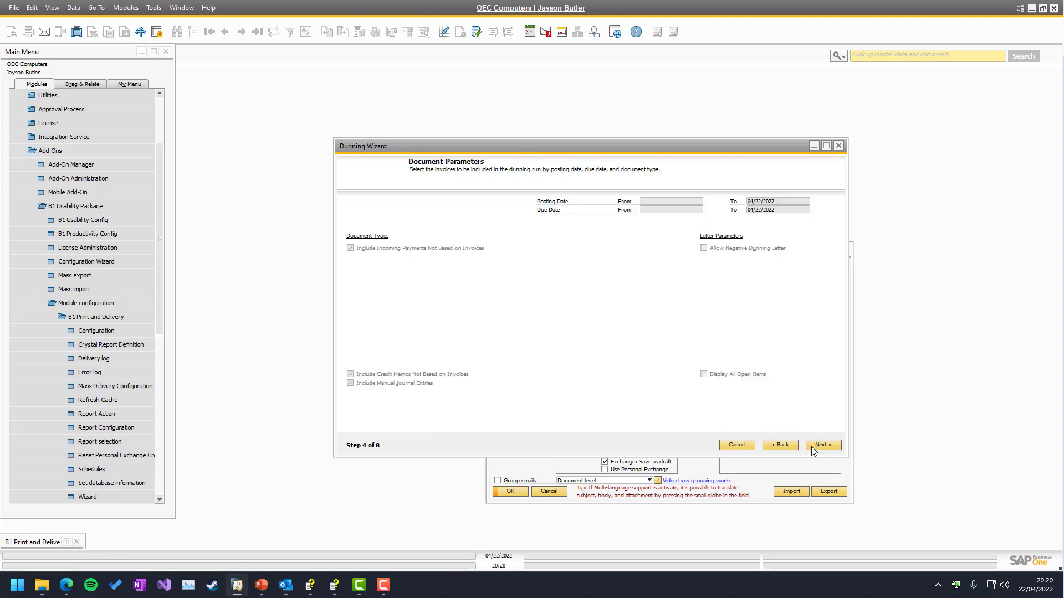
{"action": "left_click", "coordinate": [811, 447]}
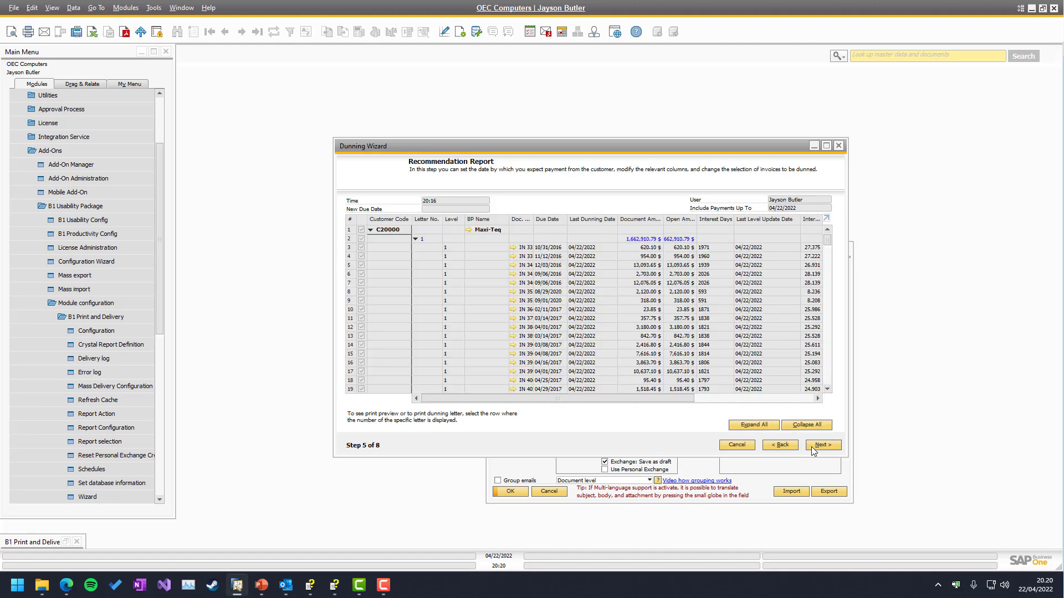
{"action": "left_click", "coordinate": [416, 239]}
{"action": "left_click", "coordinate": [416, 257]}
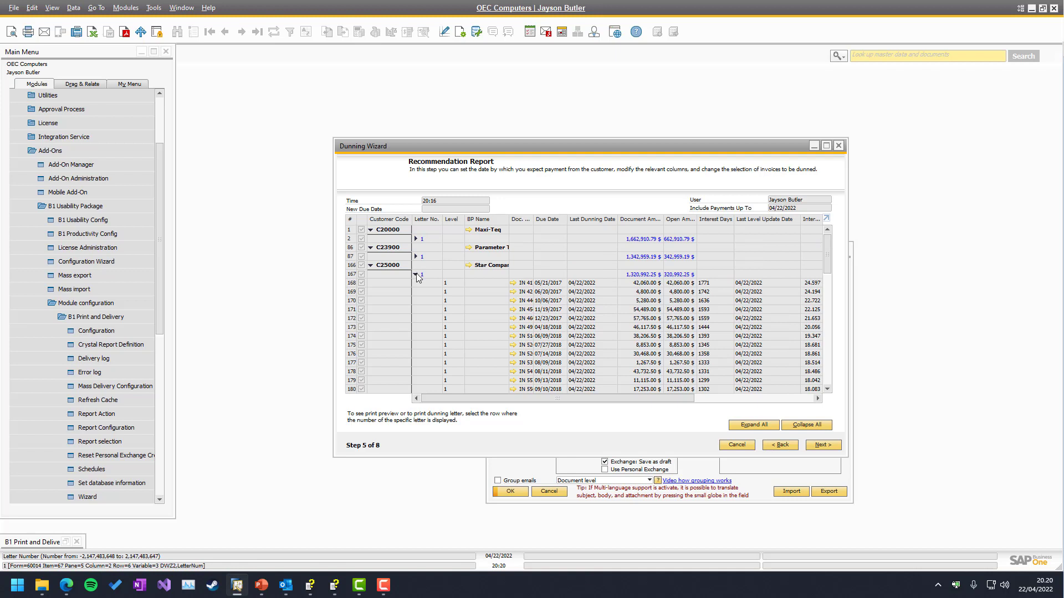
{"action": "left_click", "coordinate": [416, 274]}
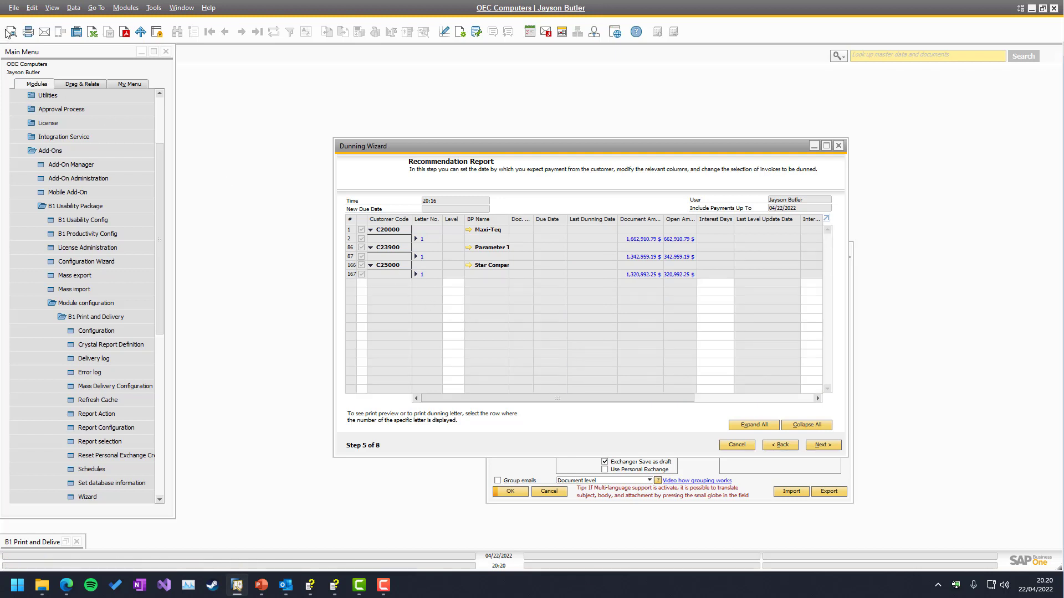
- Preview Maxi-Teq's 1st Late Notice letter, close it, and select Parameter Technology's letter
{"action": "left_click", "coordinate": [348, 242]}
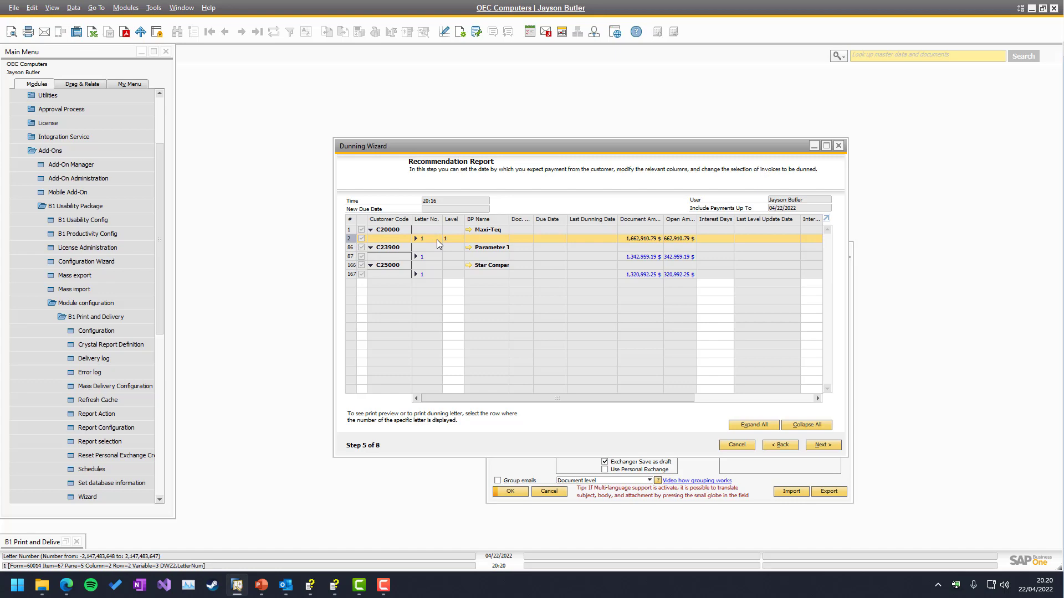
{"action": "left_click", "coordinate": [11, 31]}
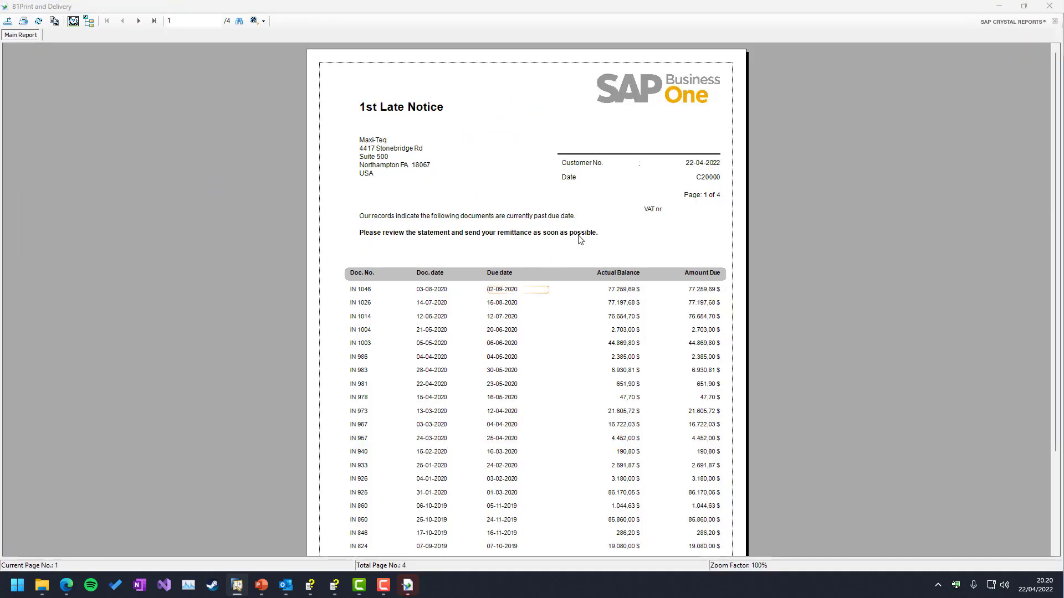
{"action": "left_click", "coordinate": [1048, 6]}
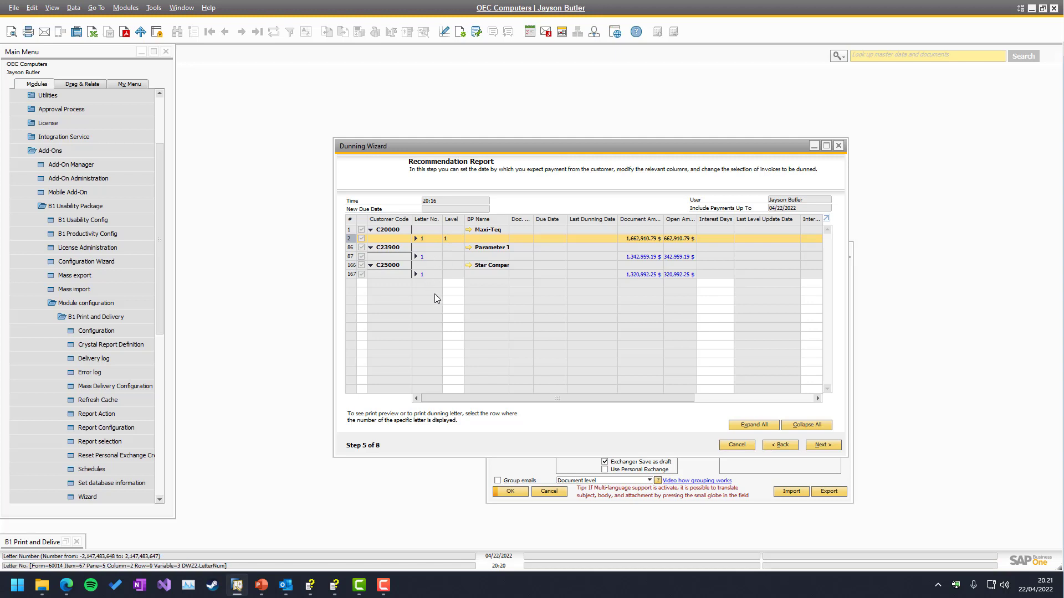
{"action": "left_click", "coordinate": [349, 256]}
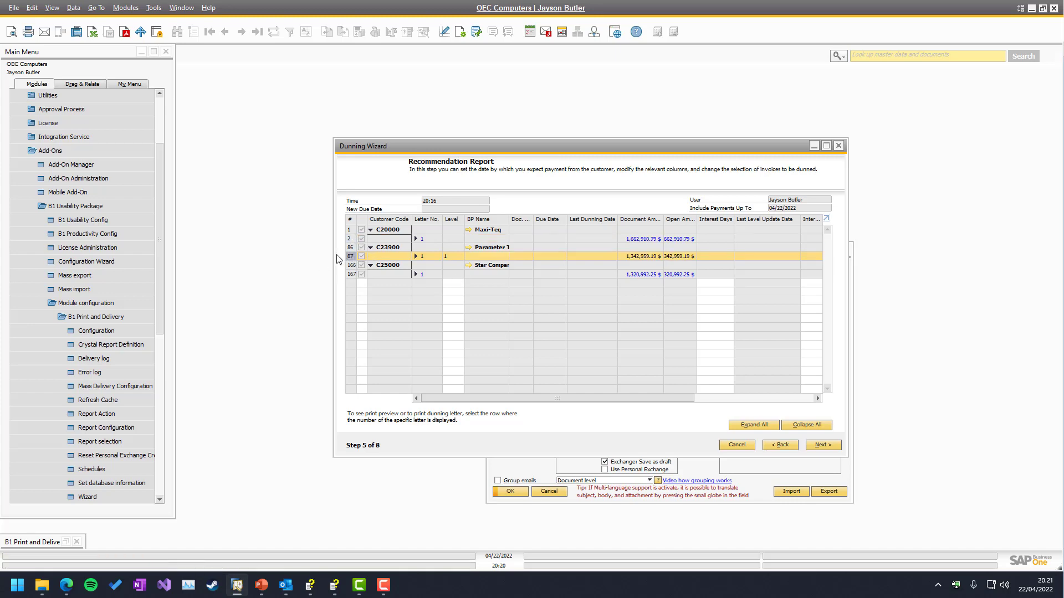
- Email Parameter Technology's letter as an Outlook draft, then execute the run emailing all letters
{"action": "left_click", "coordinate": [45, 32]}
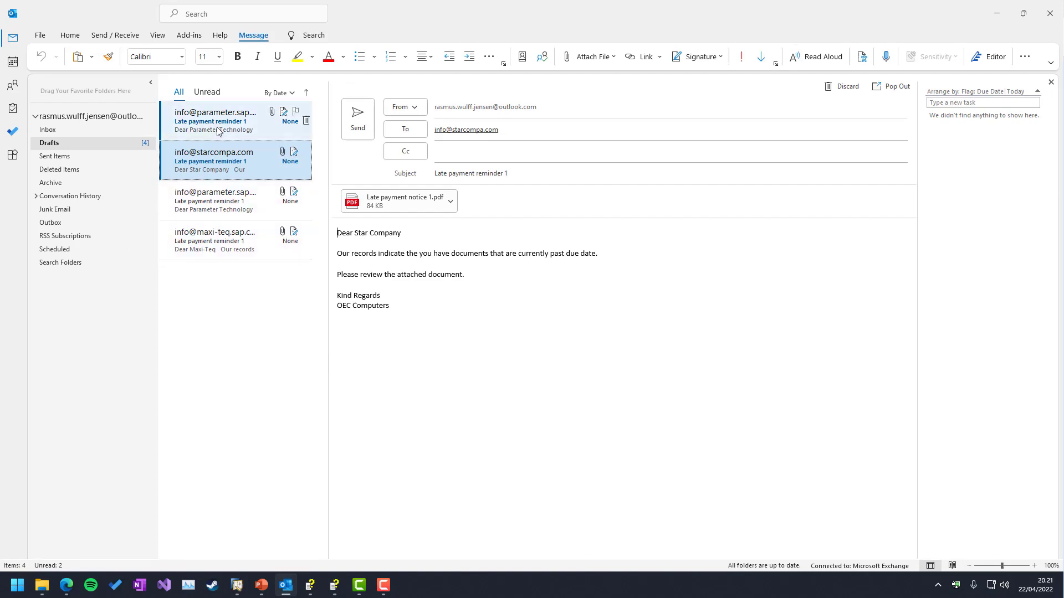
{"action": "left_click", "coordinate": [218, 131]}
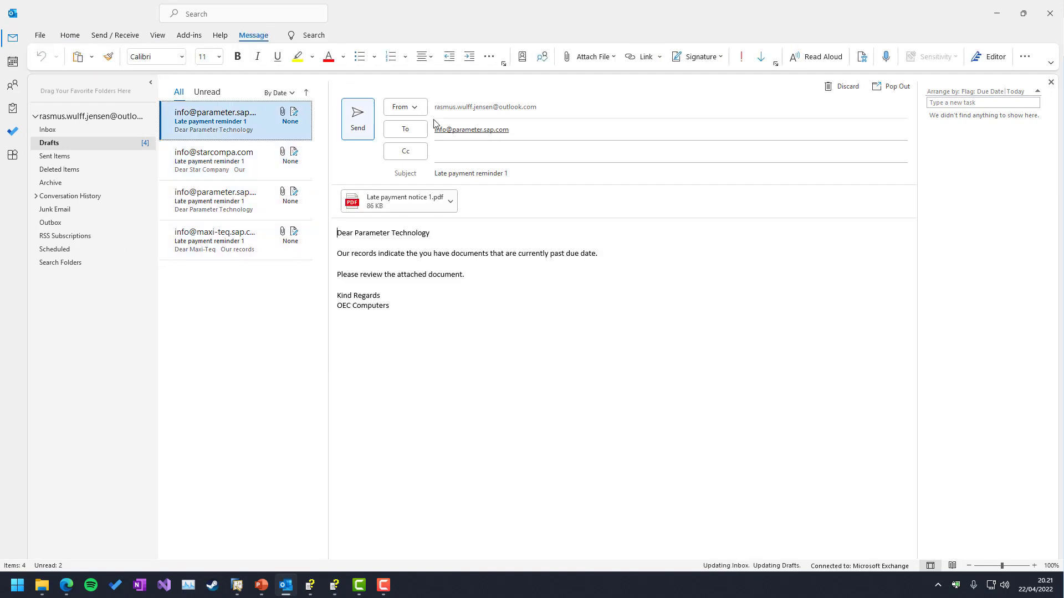
{"action": "left_click", "coordinate": [997, 14]}
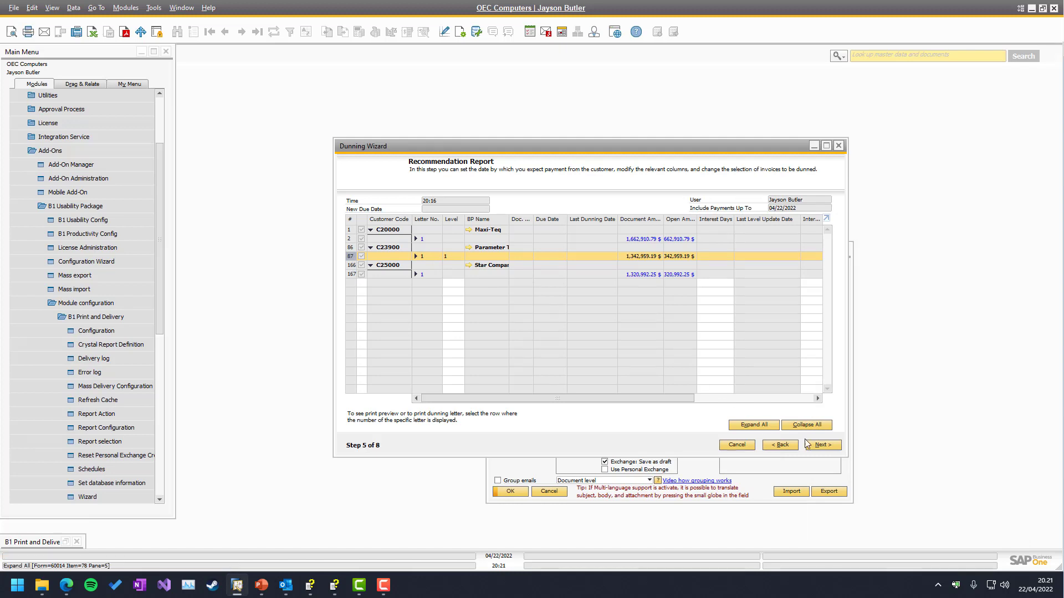
{"action": "left_click", "coordinate": [823, 445]}
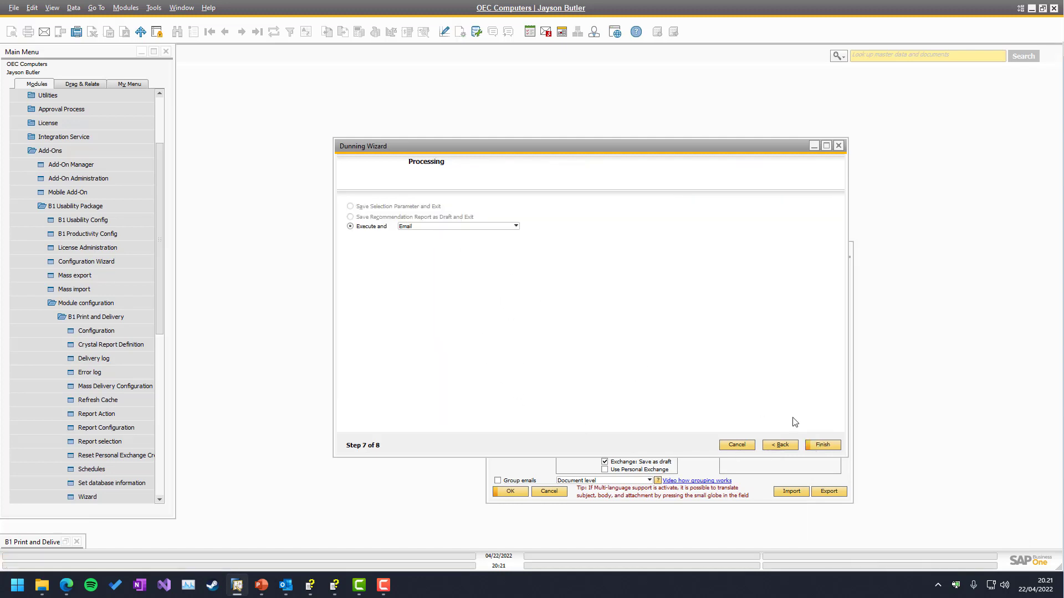
{"action": "left_click", "coordinate": [821, 444]}
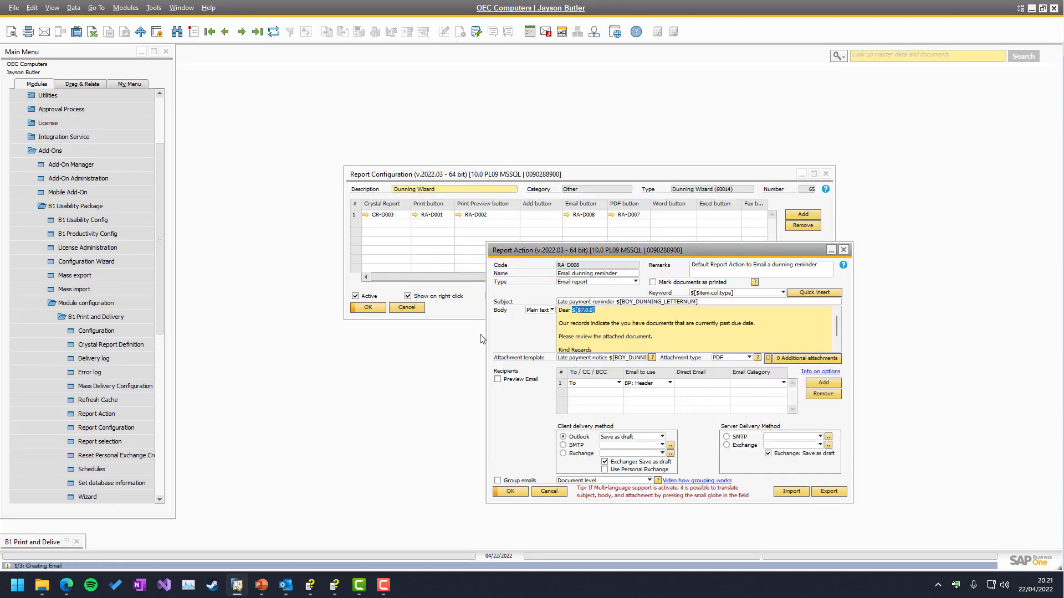
- Delete all seven late payment reminder drafts from Outlook's Drafts folder and return to SAP
{"action": "left_click", "coordinate": [286, 586]}
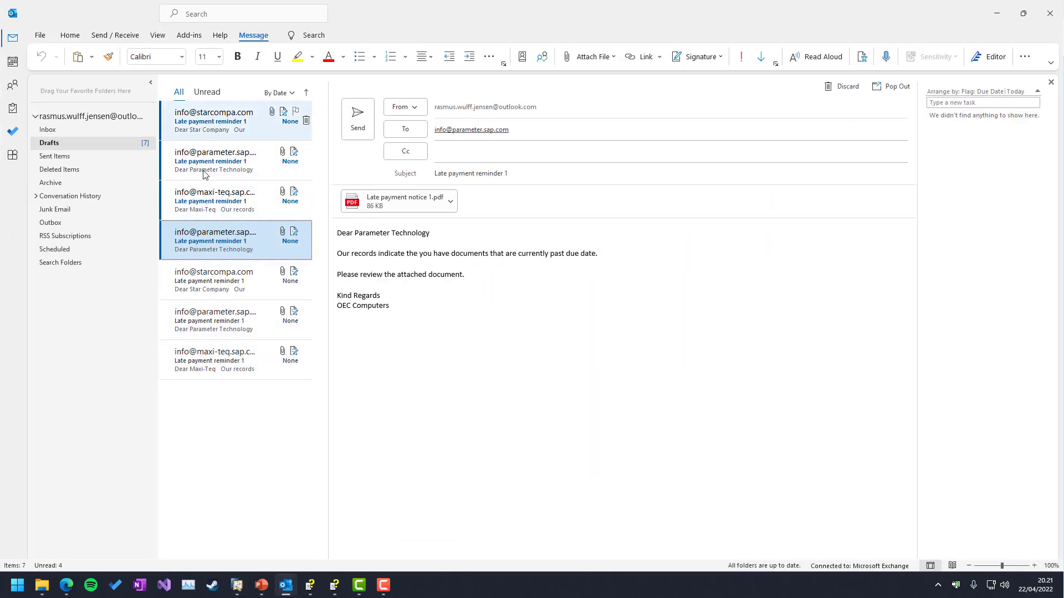
{"action": "left_click", "coordinate": [212, 118]}
{"action": "left_click", "coordinate": [231, 365], "text": "shift"}
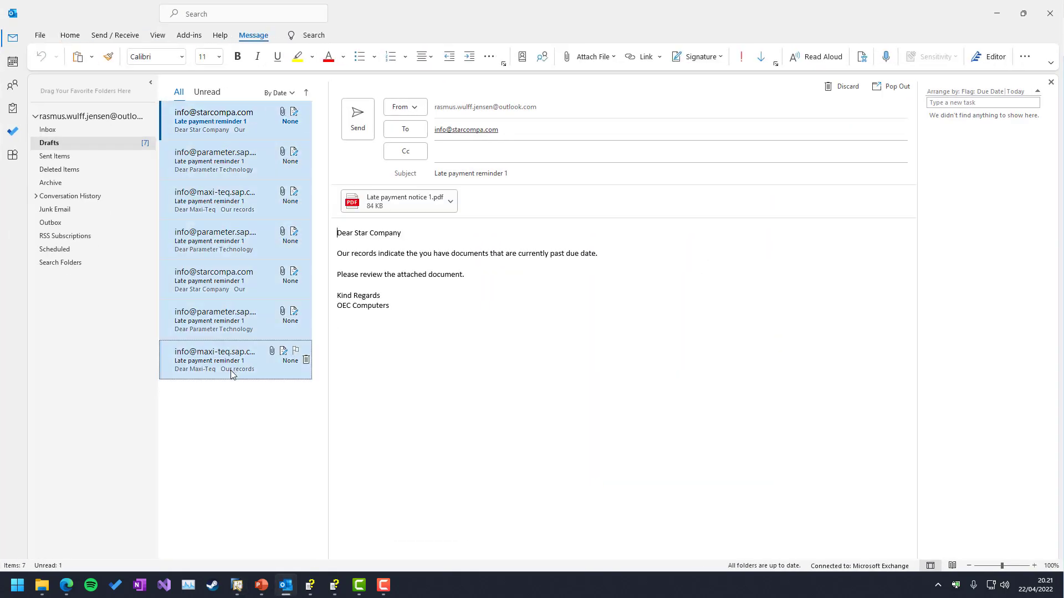
{"action": "key", "text": "Delete"}
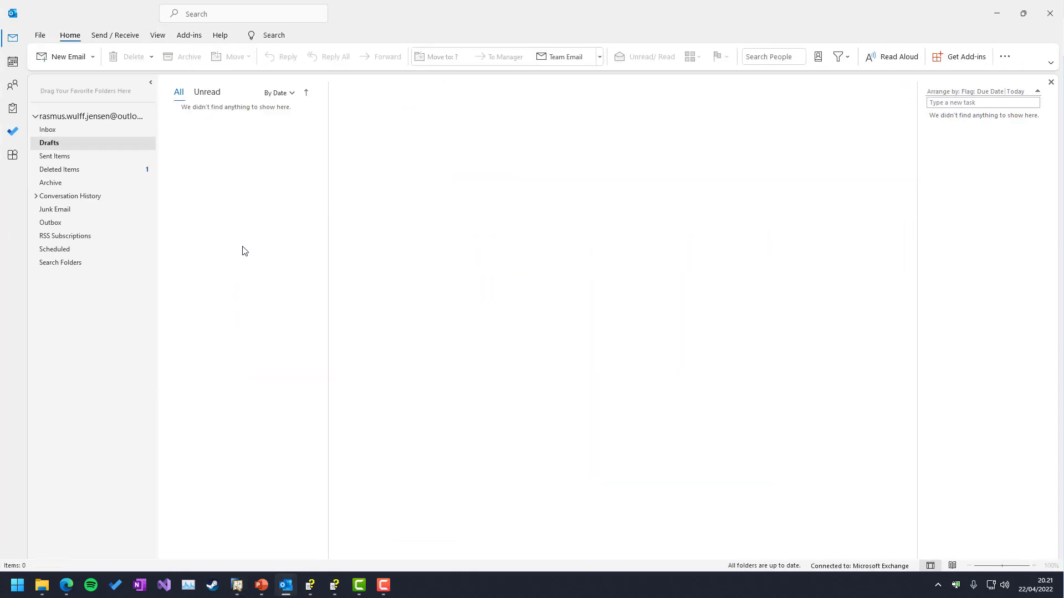
{"action": "left_click", "coordinate": [996, 13]}
- Dismiss the Exchange credentials prompt and switch RA-D004 from personal Exchange to Outlook delivery
{"action": "left_click", "coordinate": [61, 302]}
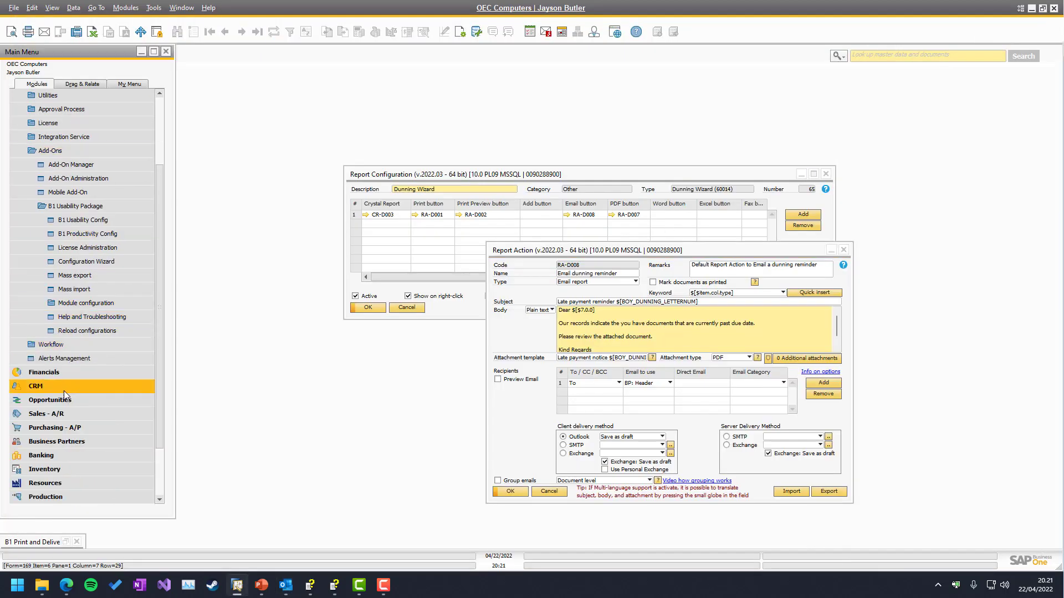
{"action": "left_click", "coordinate": [58, 414]}
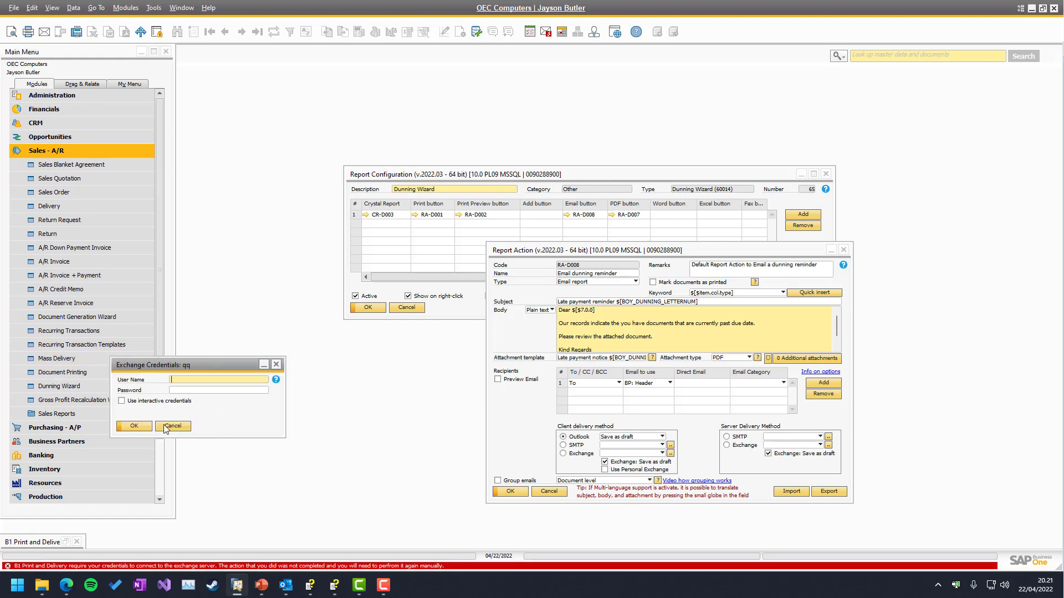
{"action": "left_click", "coordinate": [172, 426]}
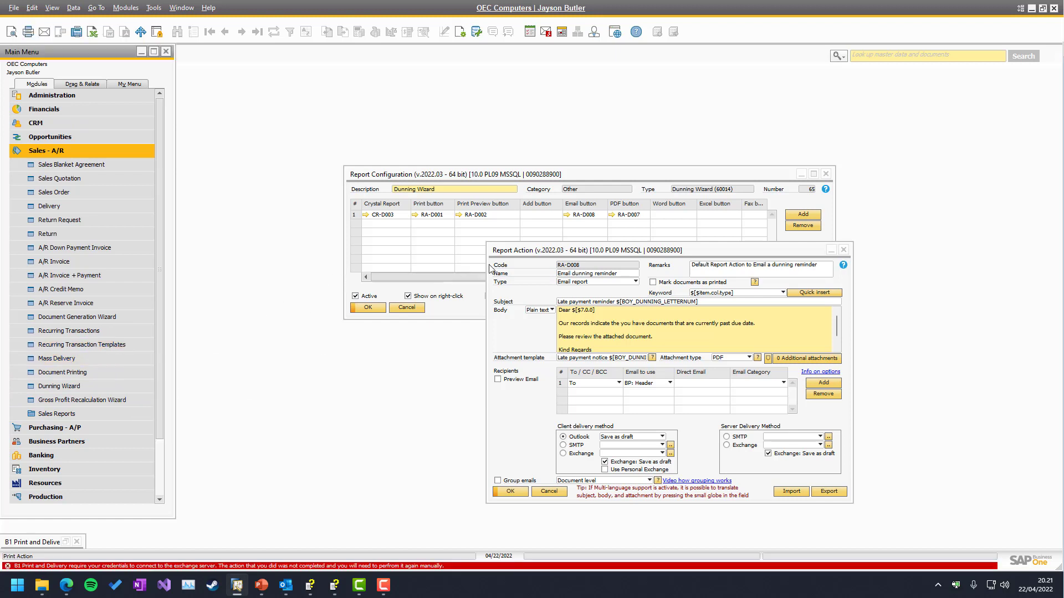
{"action": "left_click", "coordinate": [529, 339]}
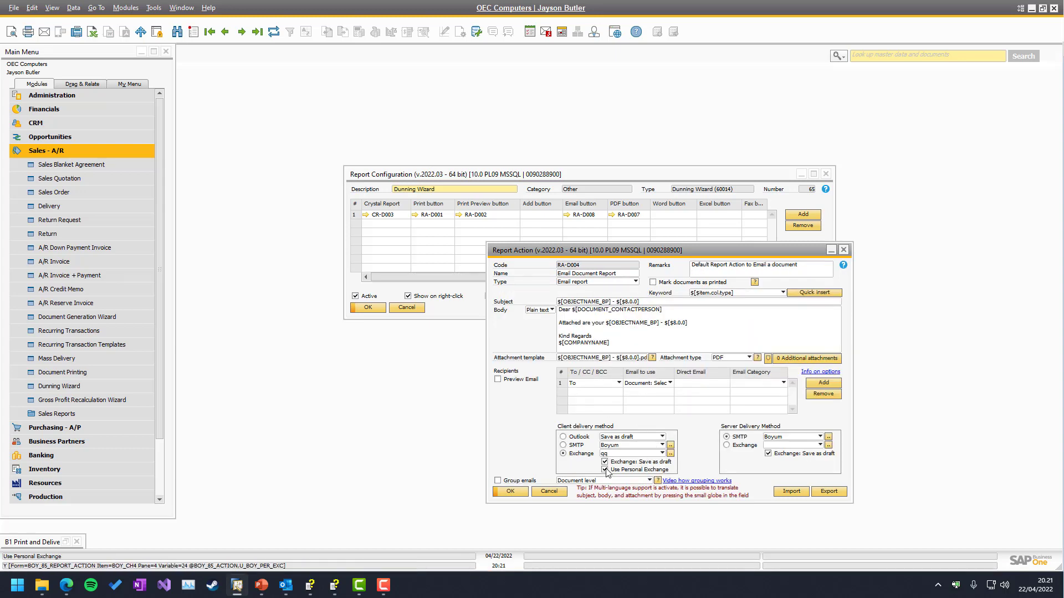
{"action": "left_click", "coordinate": [562, 453]}
{"action": "left_click", "coordinate": [563, 440]}
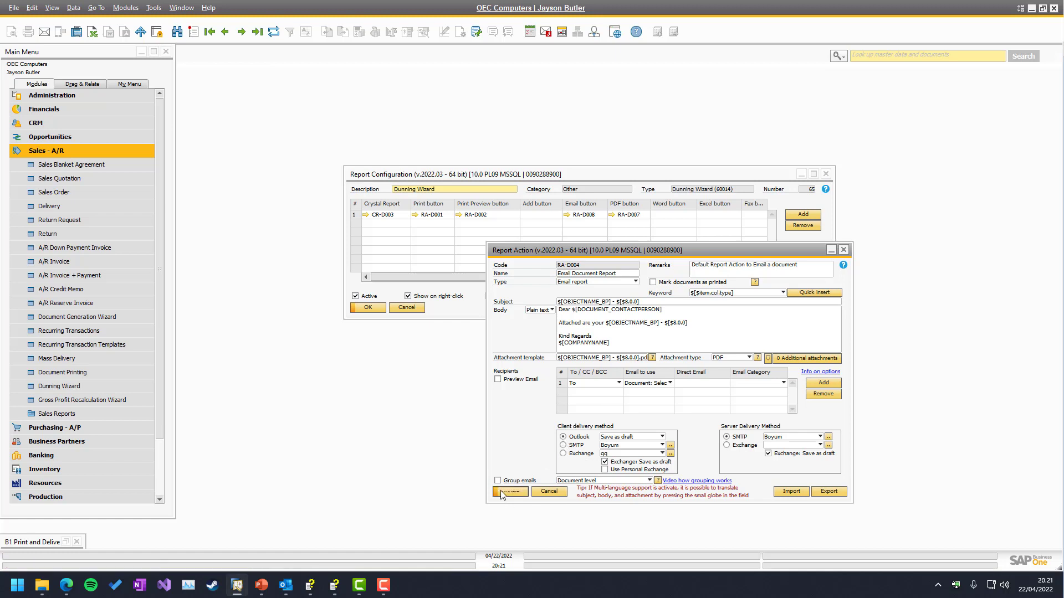
{"action": "left_click", "coordinate": [501, 492]}
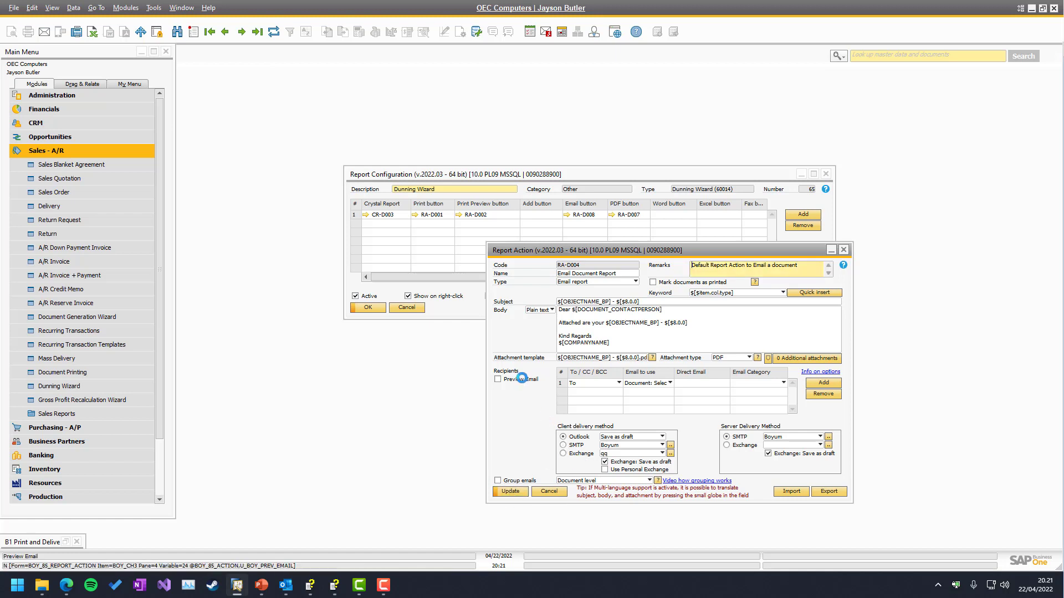
- Open Mass Delivery and view the Select Document type list without choosing one
{"action": "left_click", "coordinate": [51, 359]}
{"action": "left_click", "coordinate": [655, 114]}
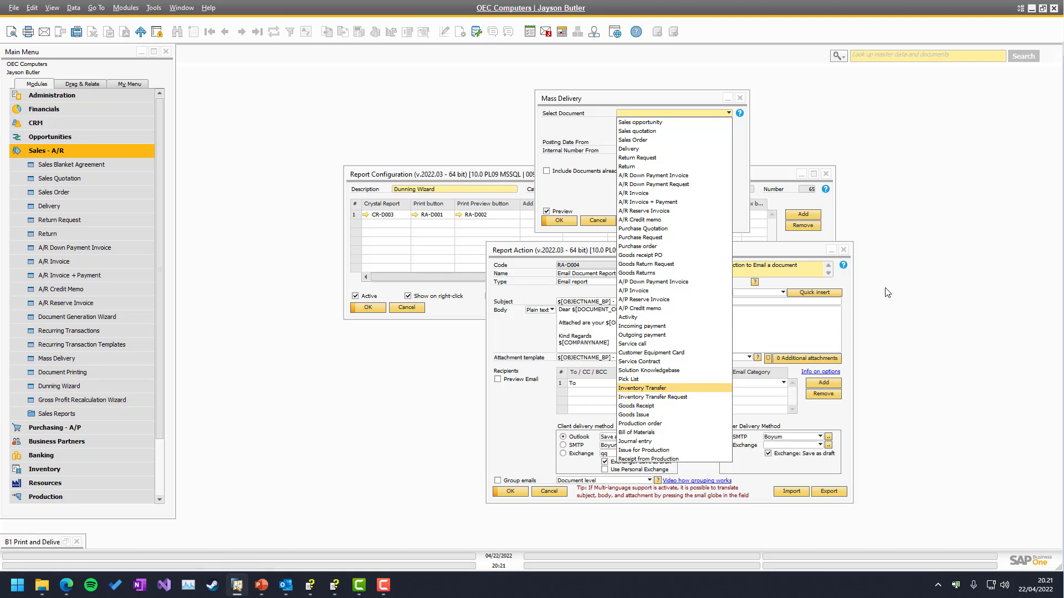
{"action": "left_click", "coordinate": [900, 239]}
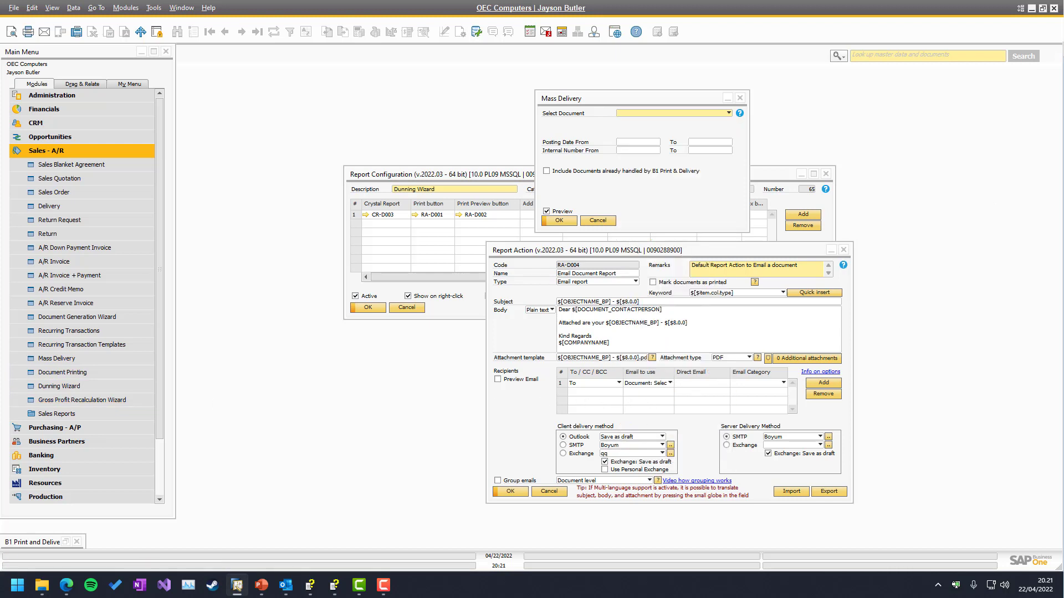